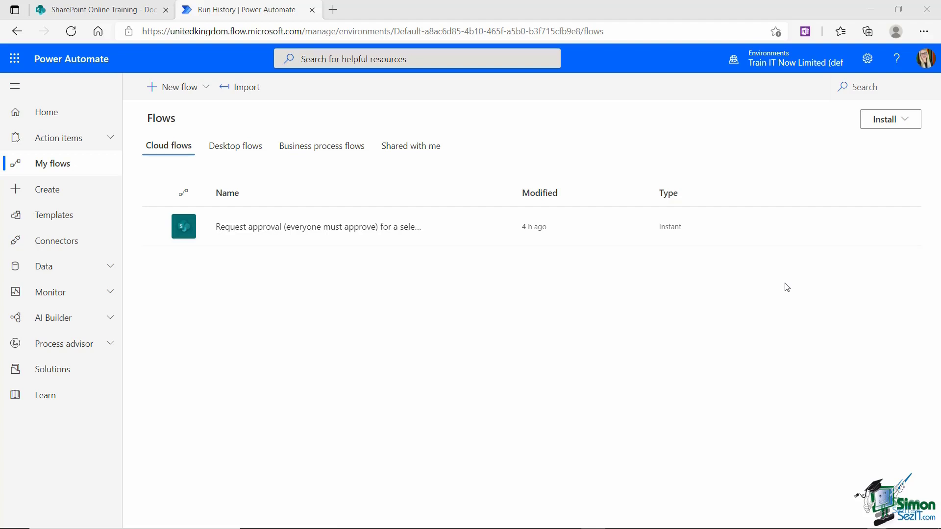
Step: Switch to the SharePoint Documents library and glance at its New menu before closing it
{"action": "left_click", "coordinate": [108, 14]}
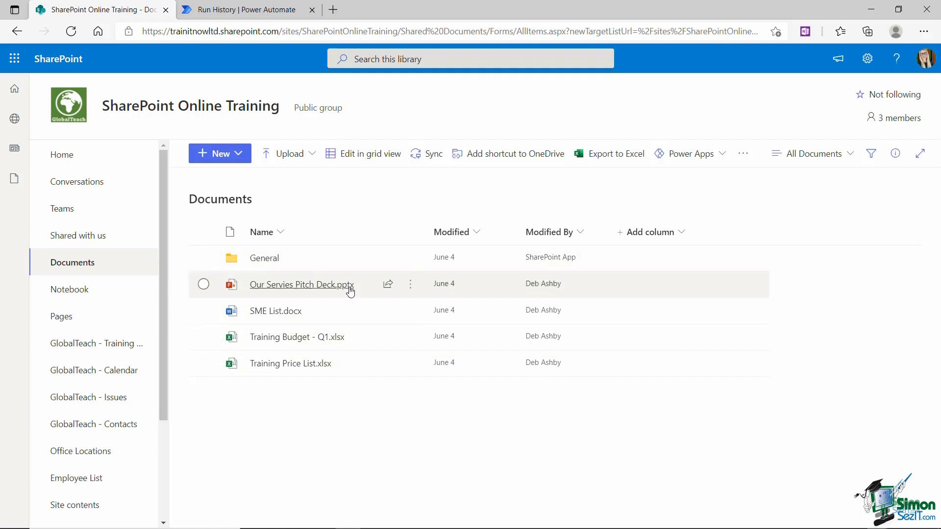
{"action": "mouse_move", "coordinate": [350, 291]}
{"action": "left_click", "coordinate": [240, 154]}
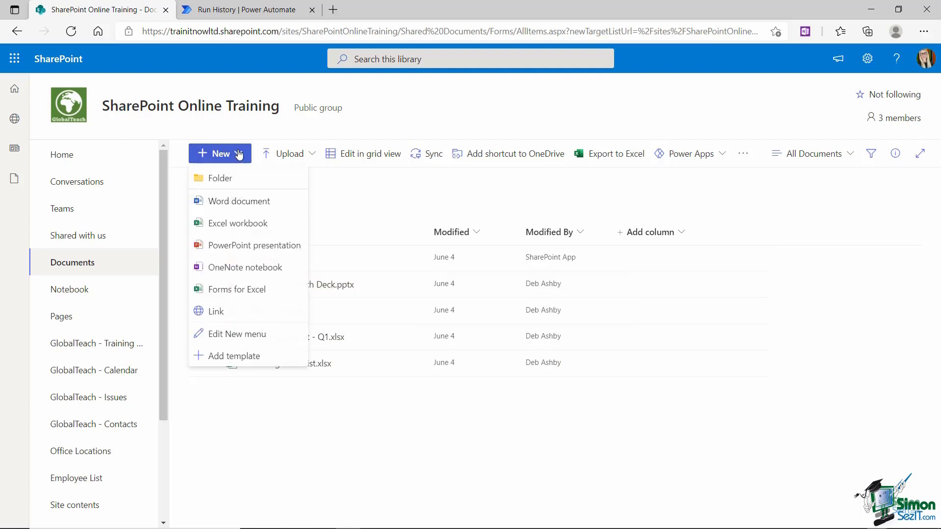
{"action": "left_click", "coordinate": [378, 199]}
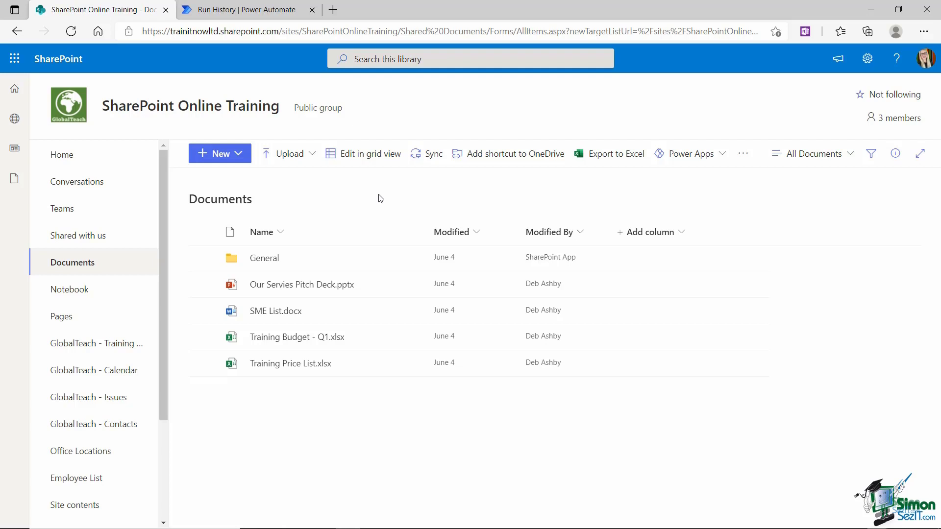
Step: Go to Power Automate's Create page, dismiss the new-names callout, and browse the templates
{"action": "left_click", "coordinate": [251, 12]}
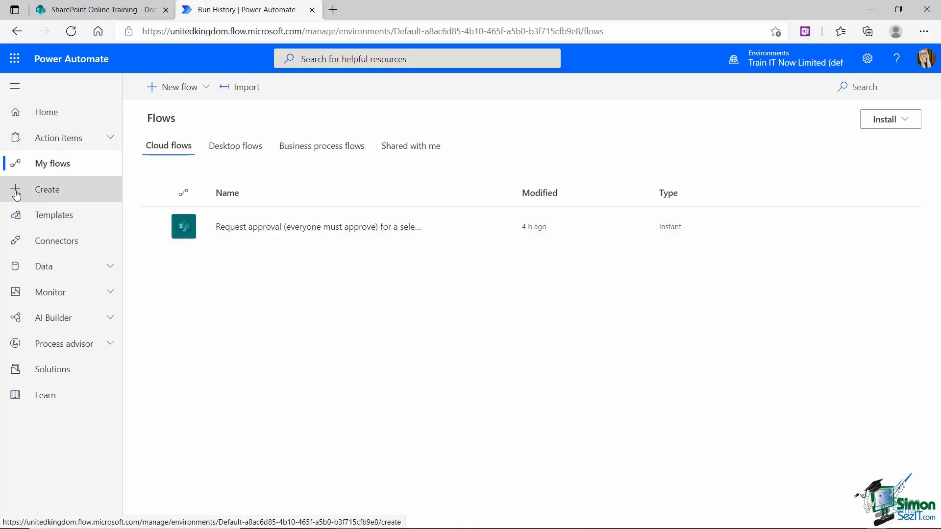
{"action": "left_click", "coordinate": [53, 194]}
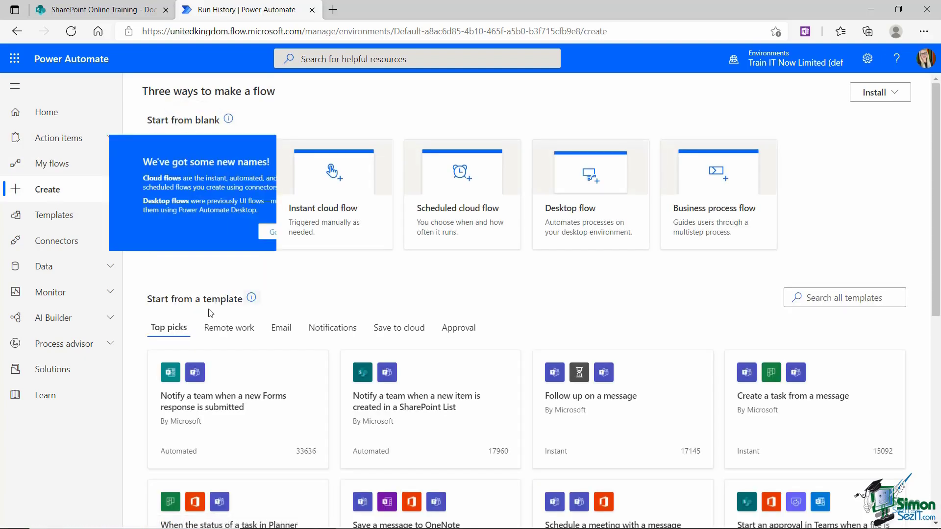
{"action": "left_click", "coordinate": [278, 263]}
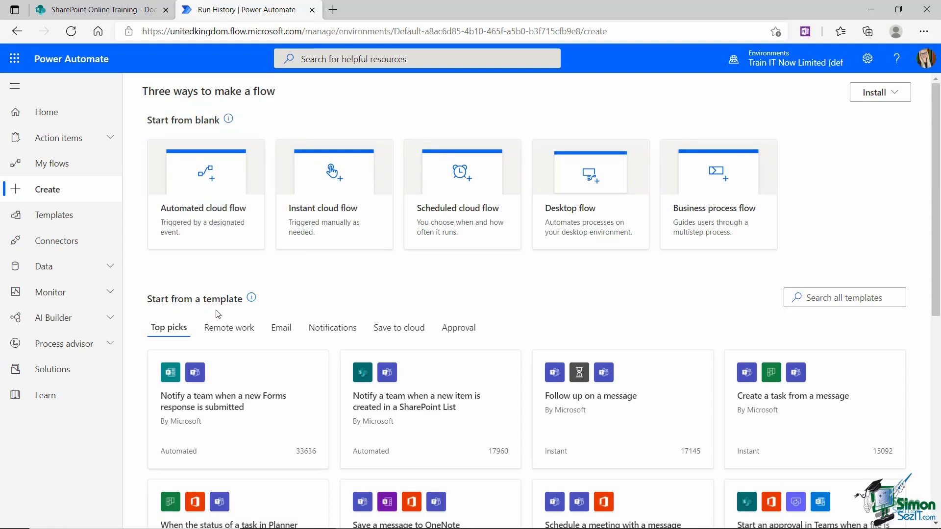
{"action": "scroll", "coordinate": [319, 309], "scroll_direction": "down", "scroll_amount": 3}
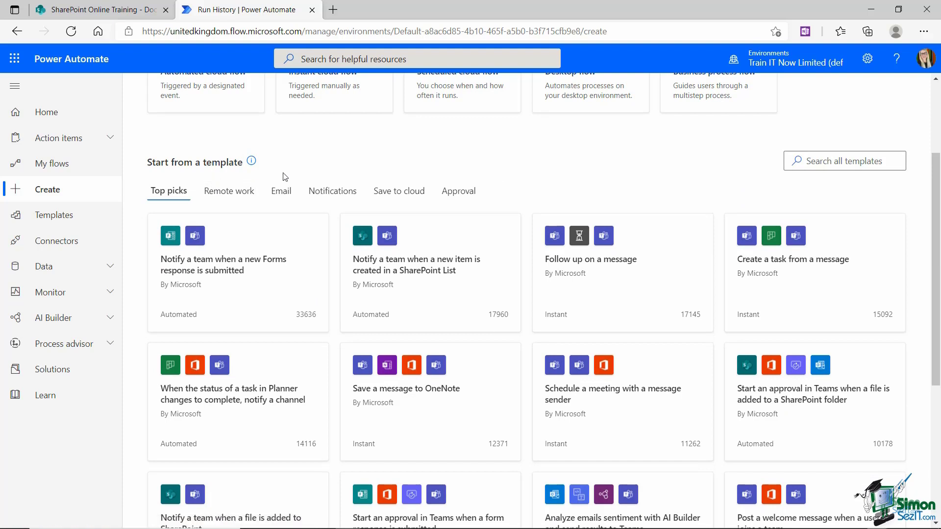
{"action": "scroll", "coordinate": [297, 177], "scroll_direction": "down", "scroll_amount": 5}
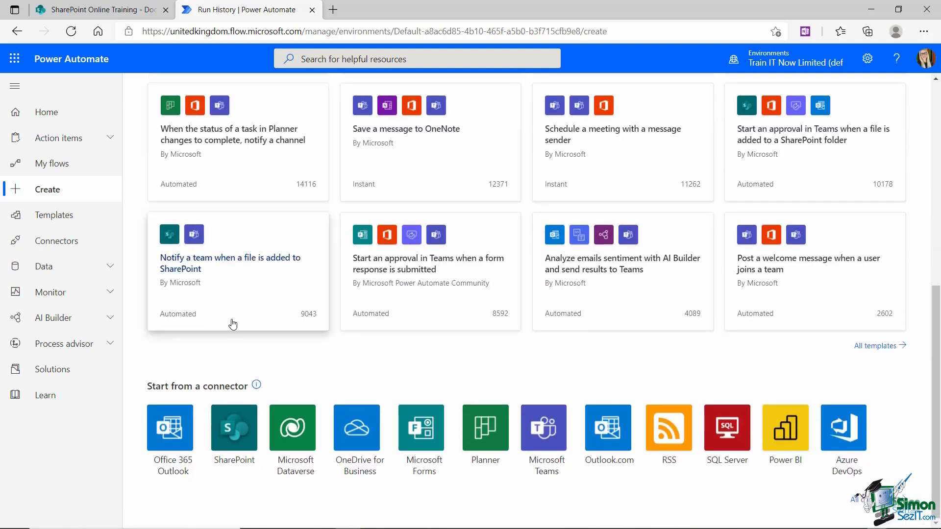
{"action": "scroll", "coordinate": [333, 403], "scroll_direction": "up", "scroll_amount": 8}
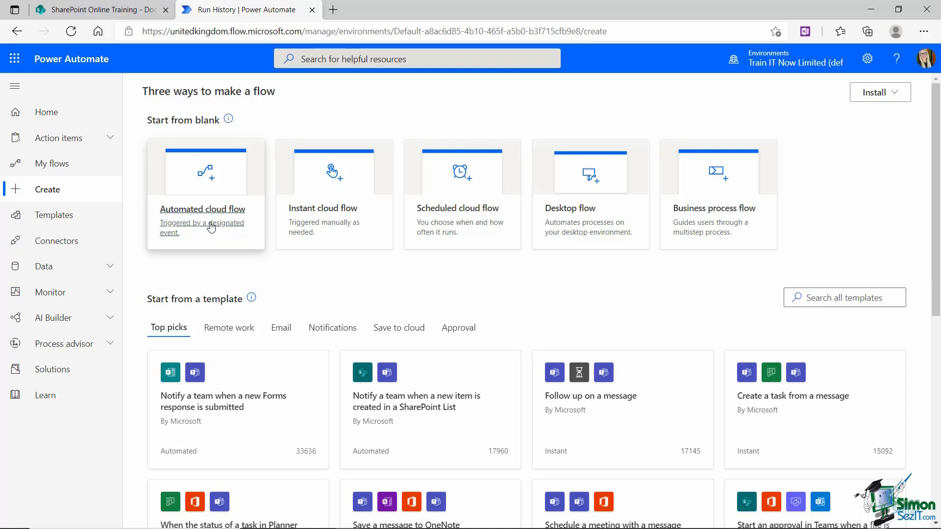
Step: Start an automated cloud flow 'Document Approval' with SharePoint's 'When a file is created in a folder' trigger
{"action": "left_click", "coordinate": [211, 216]}
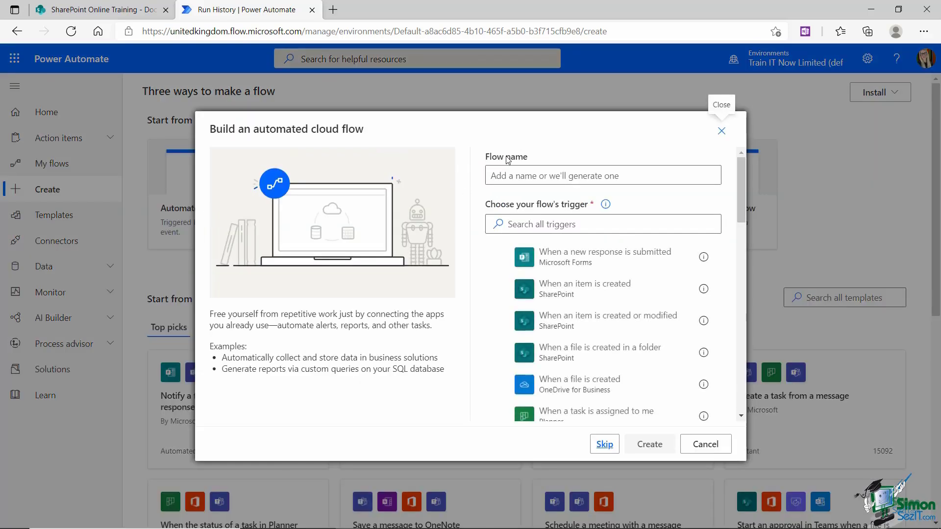
{"action": "left_click", "coordinate": [505, 175]}
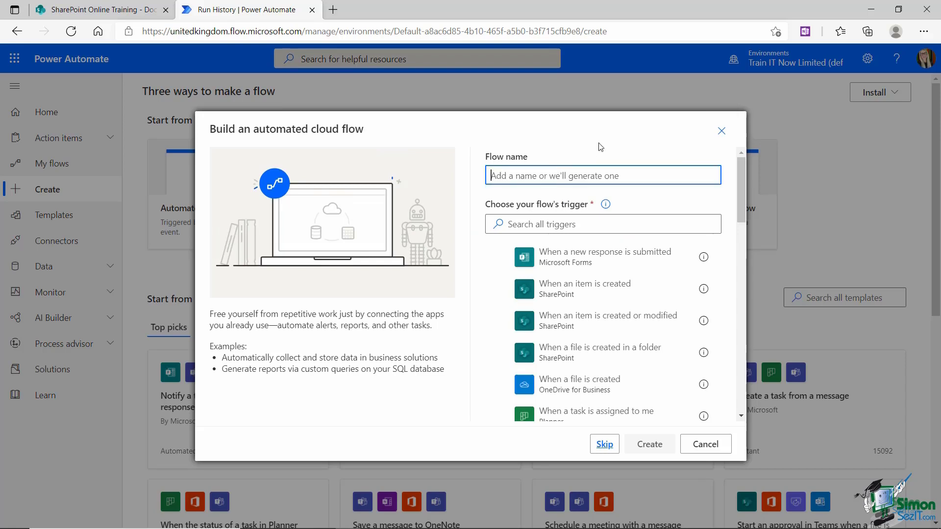
{"action": "type", "text": "Document"}
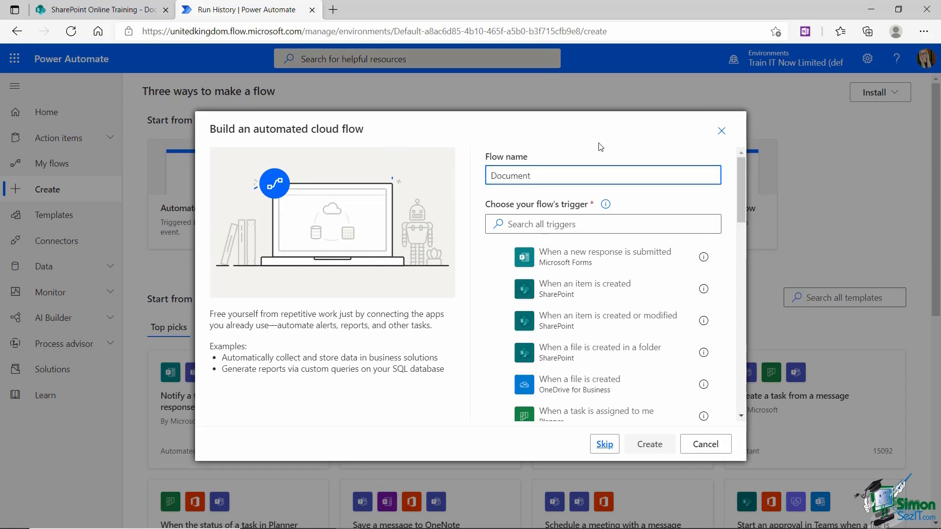
{"action": "type", "text": " Approval"}
{"action": "key", "text": "Tab"}
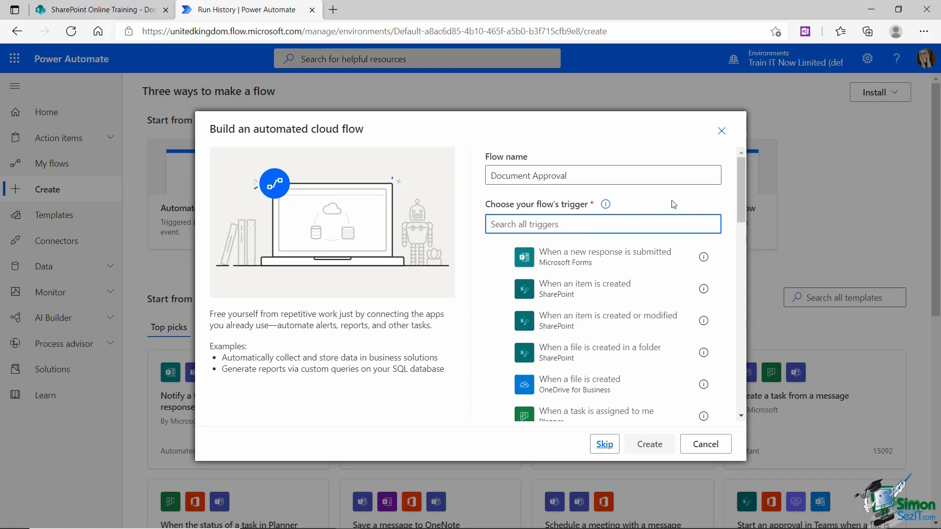
{"action": "type", "text": "sharepoint"}
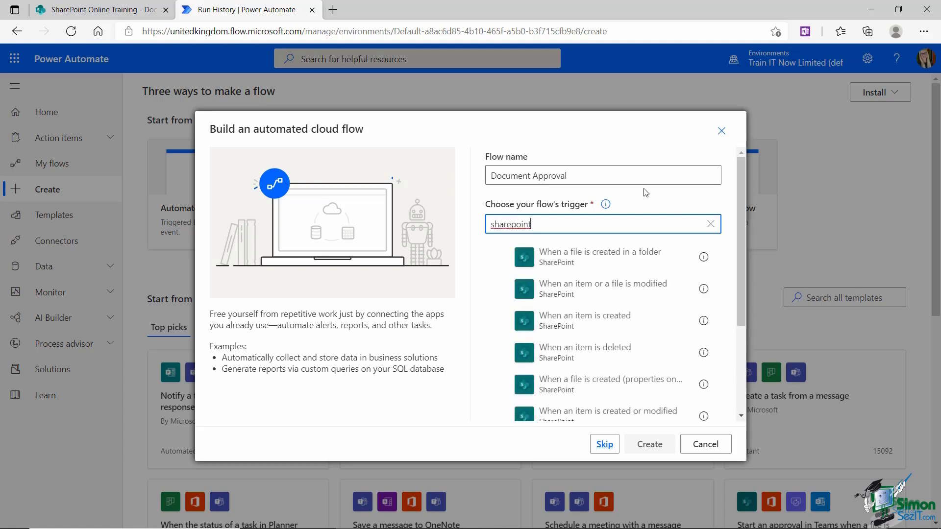
{"action": "mouse_move", "coordinate": [740, 218]}
{"action": "left_mouse_down"}
{"action": "mouse_move", "coordinate": [740, 264]}
{"action": "mouse_move", "coordinate": [741, 209]}
{"action": "left_mouse_up"}
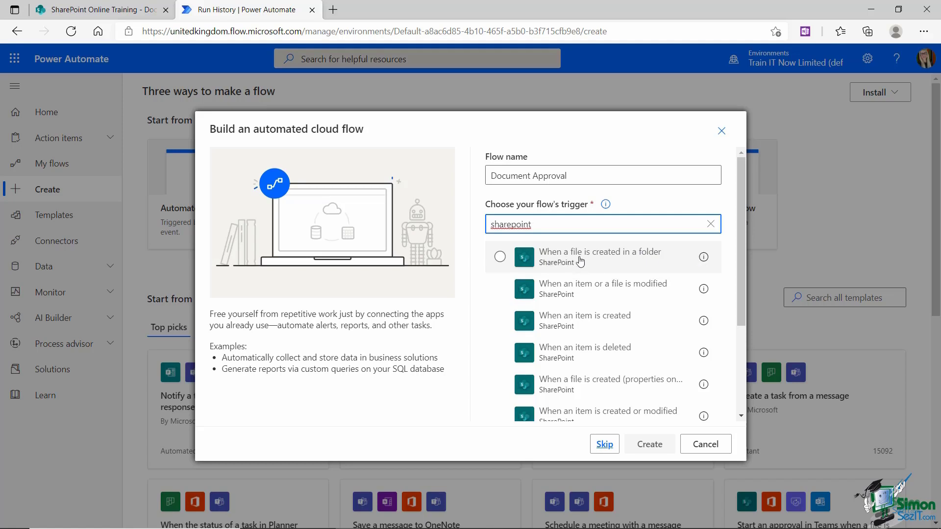
{"action": "left_click", "coordinate": [522, 256]}
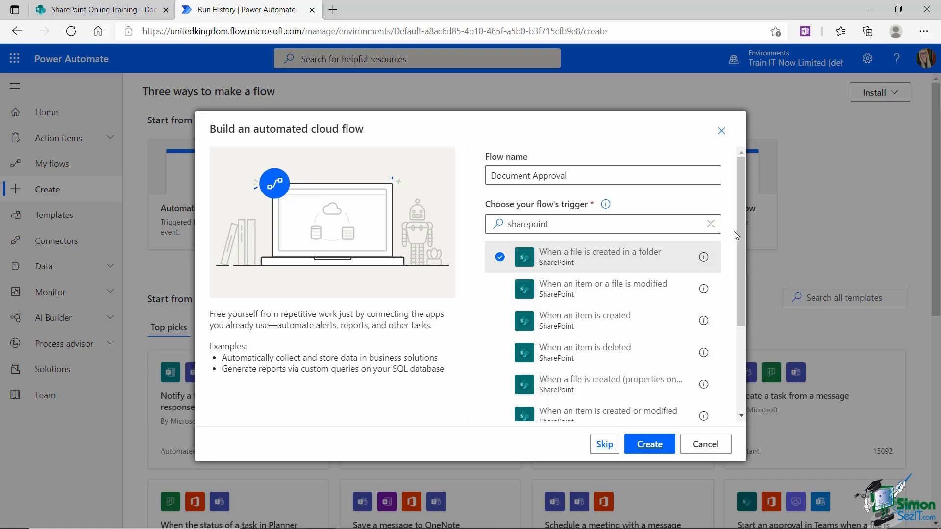
Step: Create the flow and point the trigger at SharePoint Online Training's /Shared Documents folder
{"action": "left_click", "coordinate": [649, 447]}
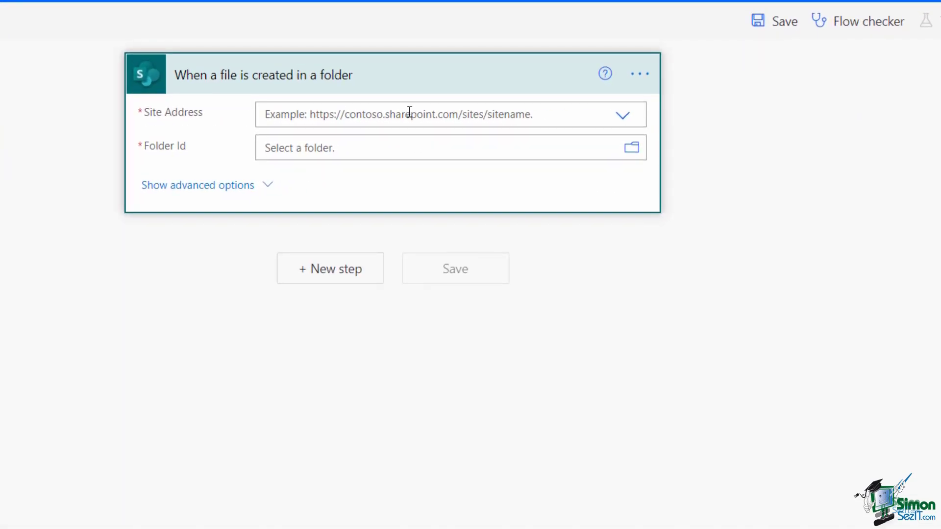
{"action": "left_click", "coordinate": [621, 118]}
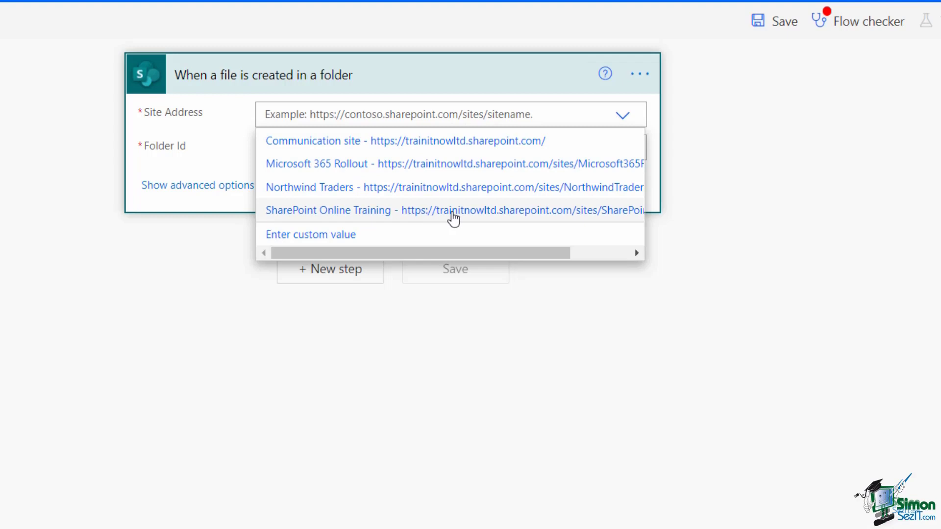
{"action": "left_click", "coordinate": [454, 210]}
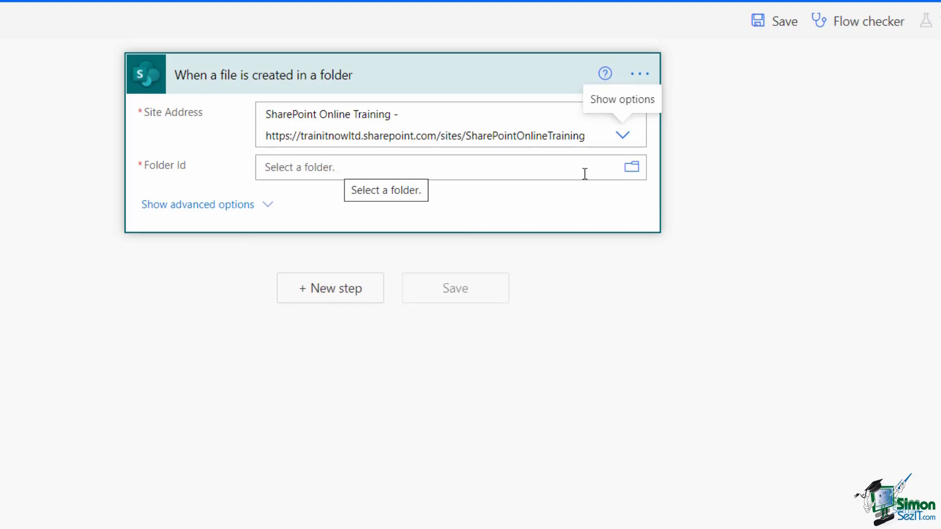
{"action": "left_click", "coordinate": [632, 167]}
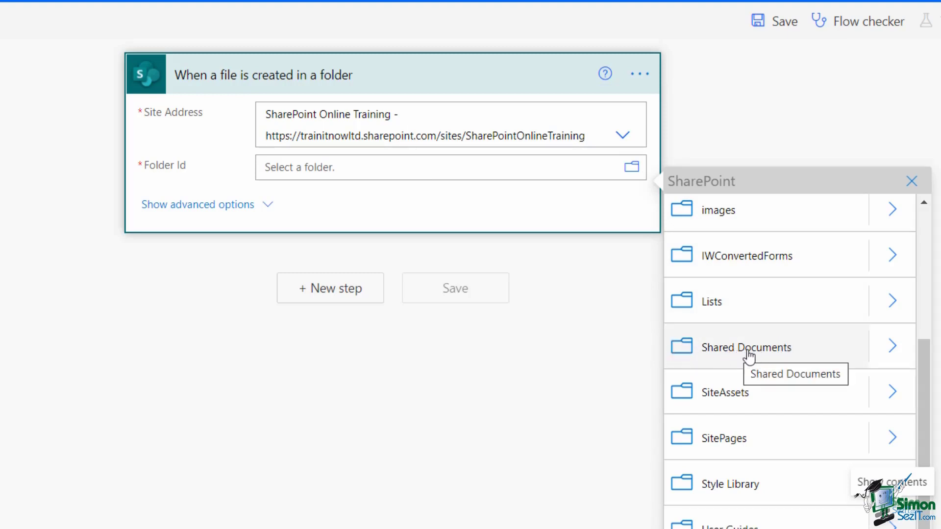
{"action": "left_click", "coordinate": [805, 358]}
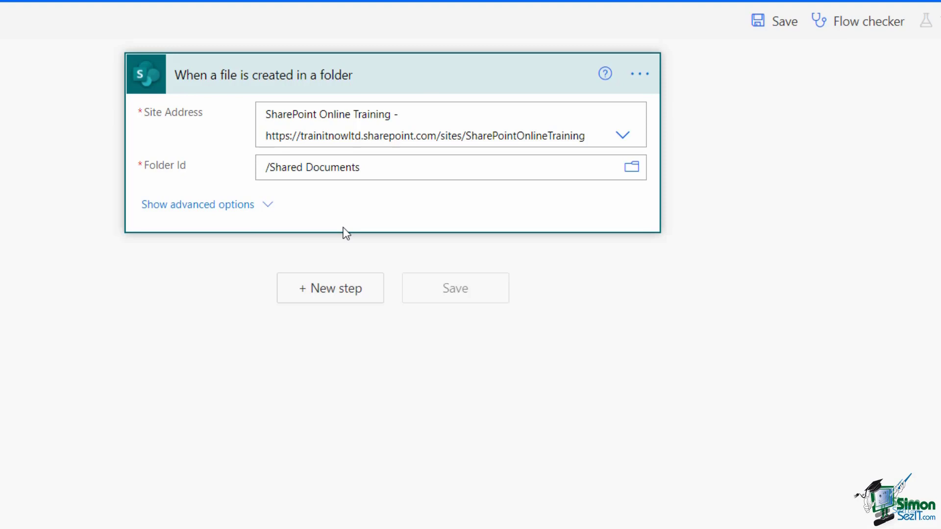
Step: Add a new step and search its operations for 'approvals'
{"action": "left_click", "coordinate": [321, 293]}
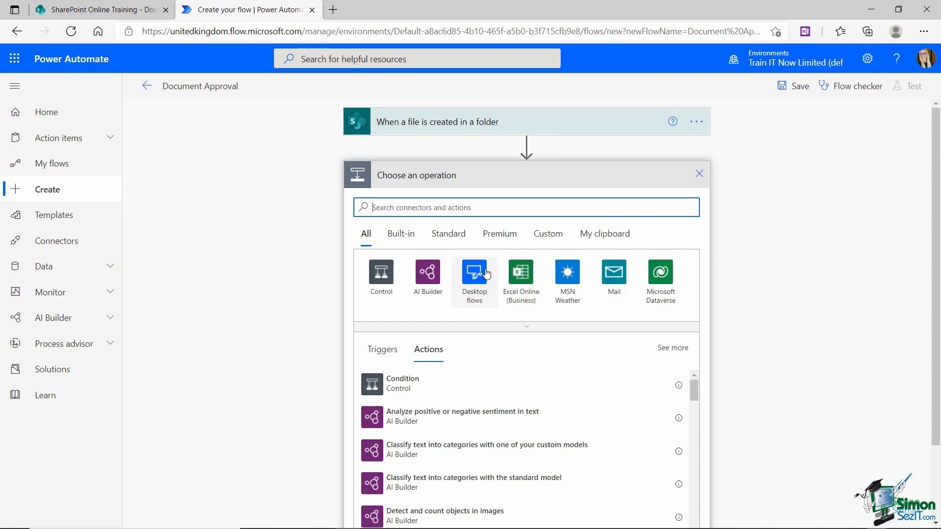
{"action": "type", "text": "approvals"}
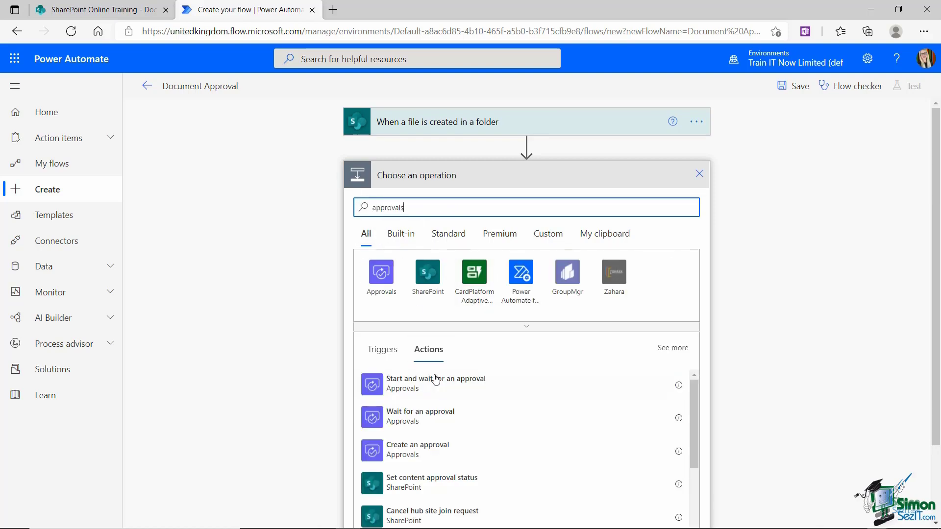
{"action": "scroll", "coordinate": [696, 395], "scroll_direction": "down", "scroll_amount": 1}
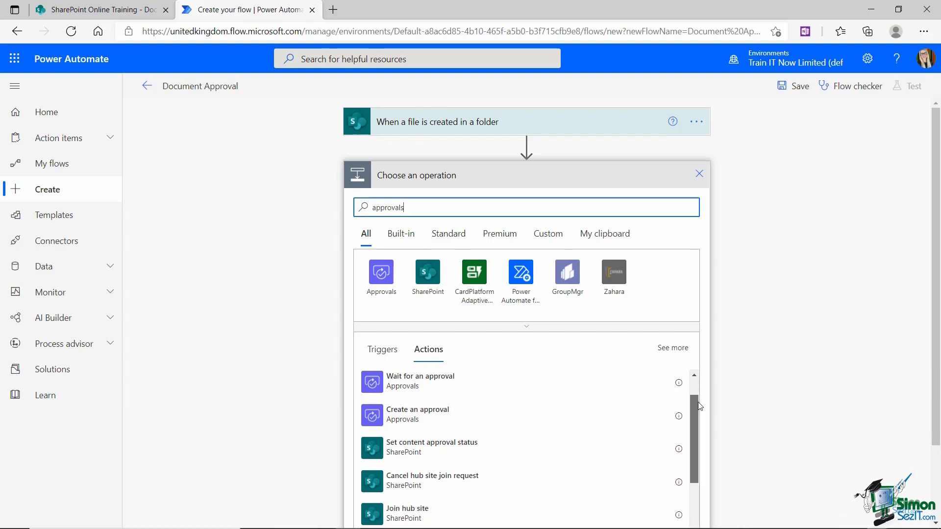
{"action": "scroll", "coordinate": [698, 383], "scroll_direction": "up", "scroll_amount": 1}
{"action": "scroll", "coordinate": [936, 243], "scroll_direction": "down", "scroll_amount": 1}
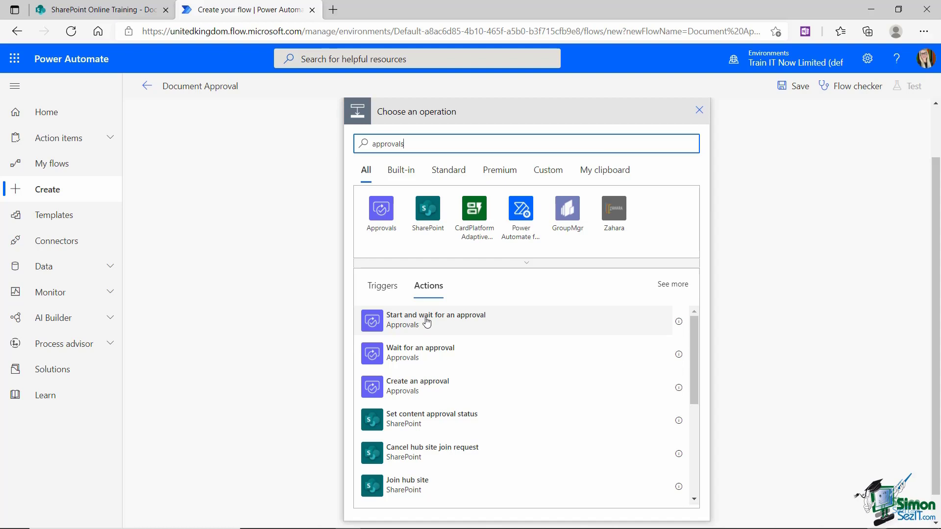
Step: Add an Approve/Reject - Everyone must approve step titled 'Doc for Approval', assigned to the suggested approver
{"action": "left_click", "coordinate": [427, 322]}
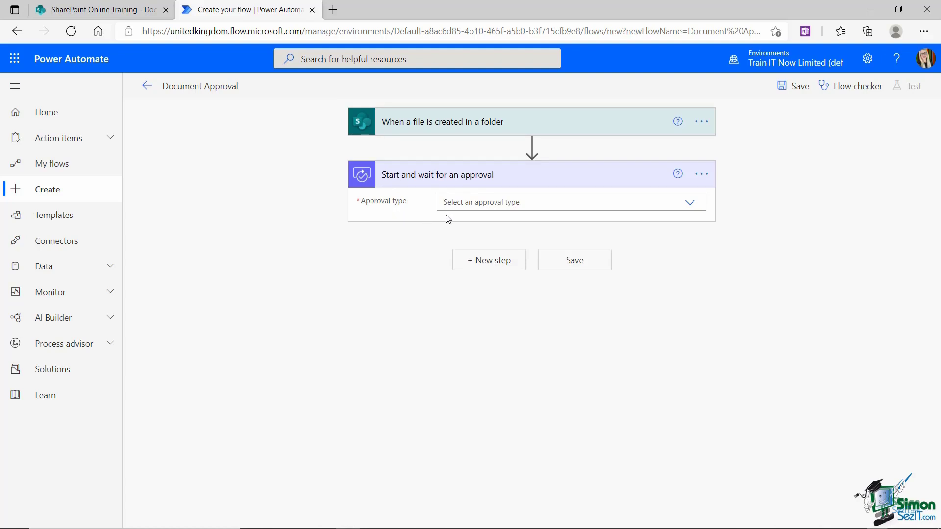
{"action": "left_click", "coordinate": [690, 205]}
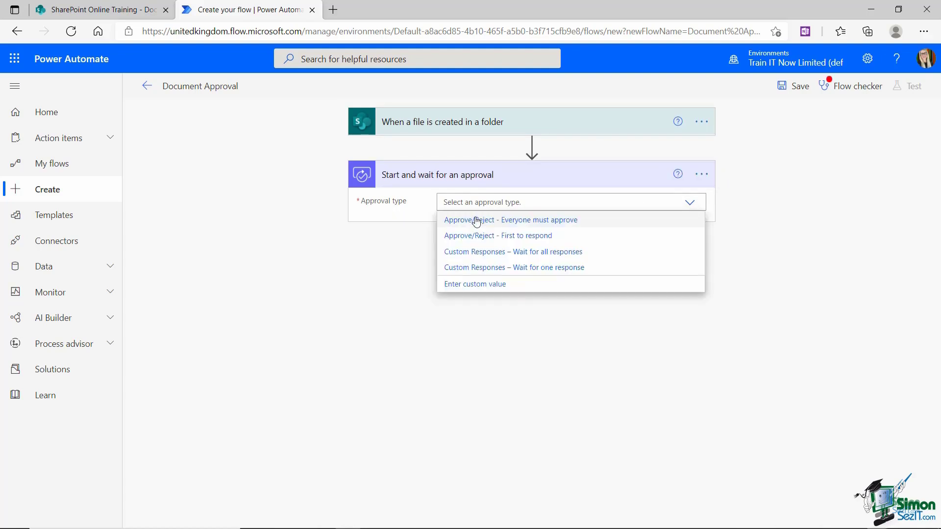
{"action": "left_click", "coordinate": [579, 224]}
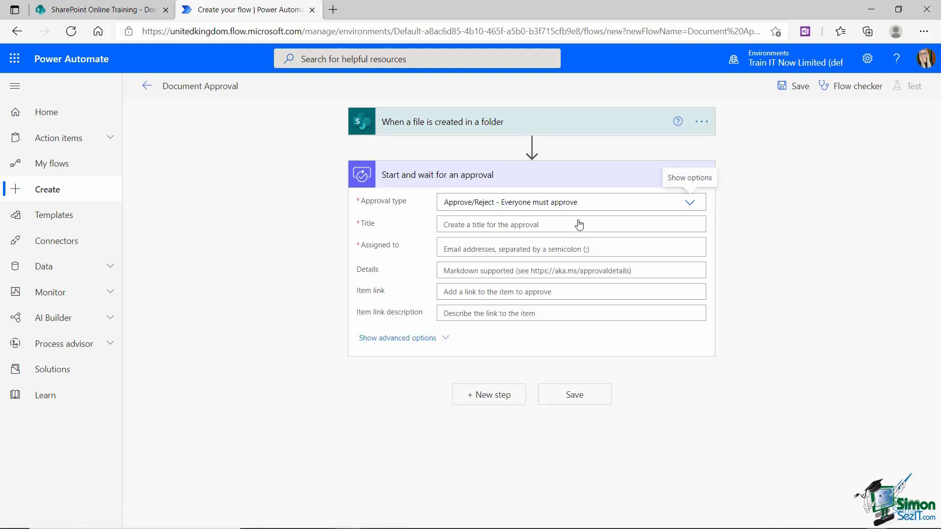
{"action": "left_click", "coordinate": [667, 231]}
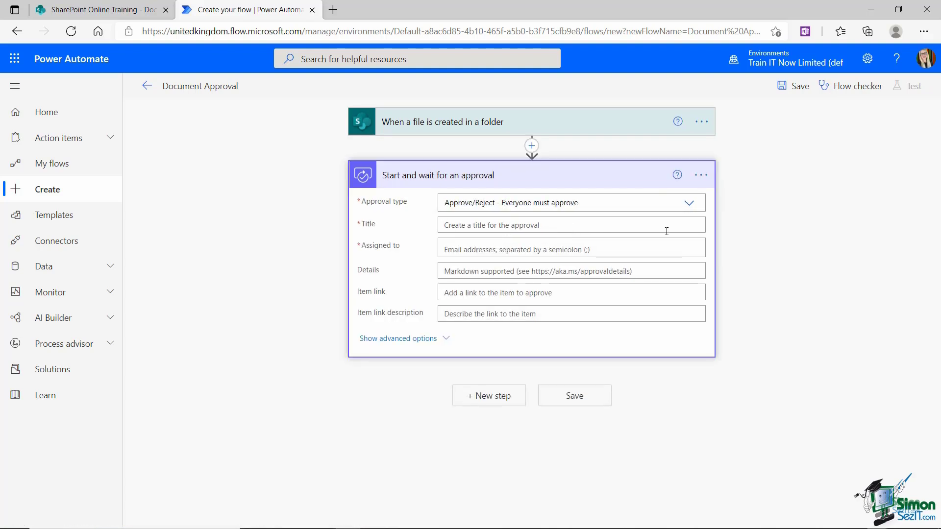
{"action": "left_click", "coordinate": [458, 227]}
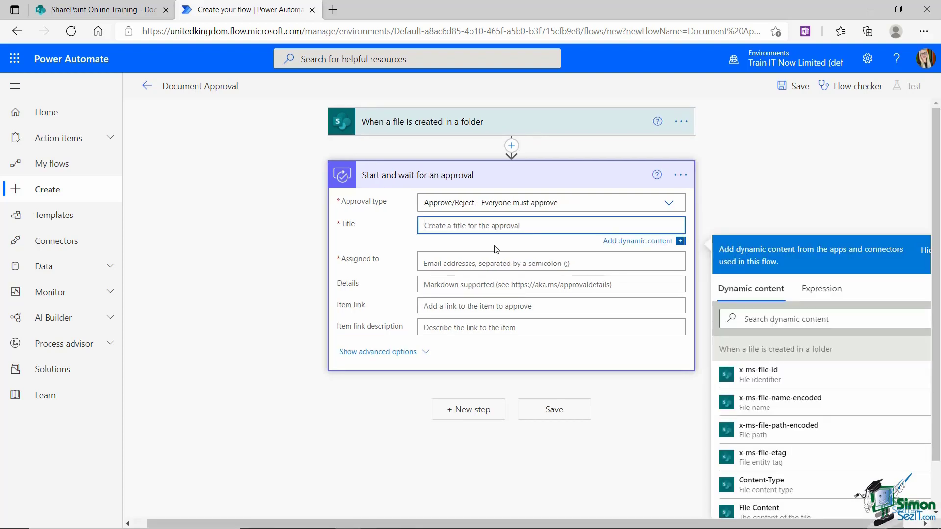
{"action": "type", "text": "Doc for Approval"}
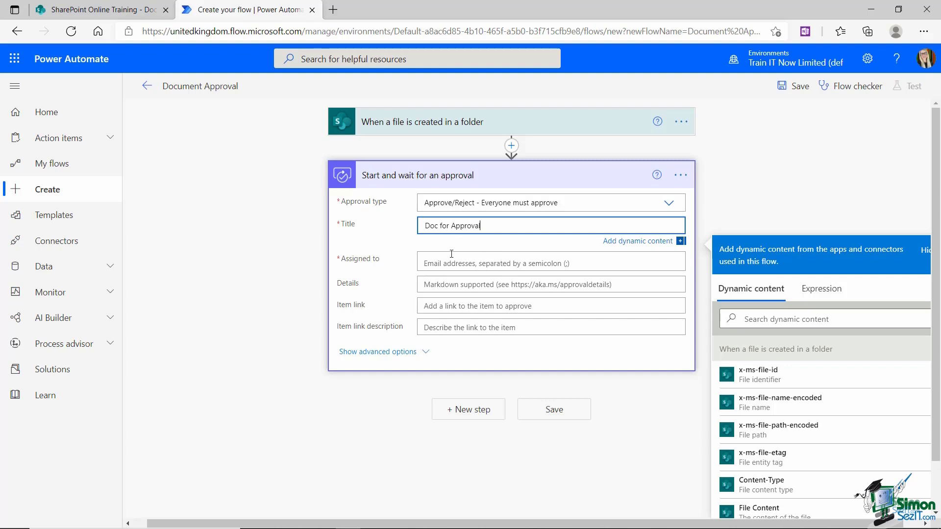
{"action": "left_click", "coordinate": [431, 259]}
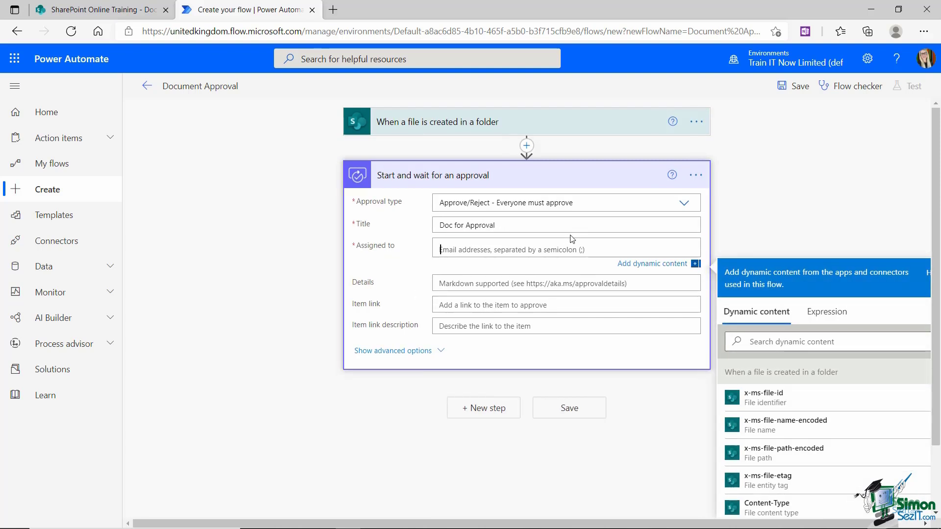
{"action": "type", "text": "dee"}
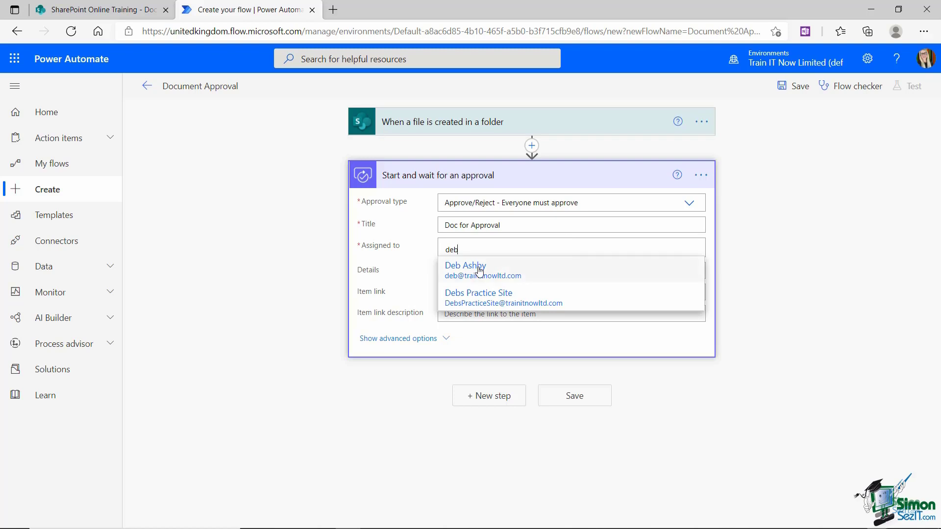
{"action": "left_click", "coordinate": [522, 274]}
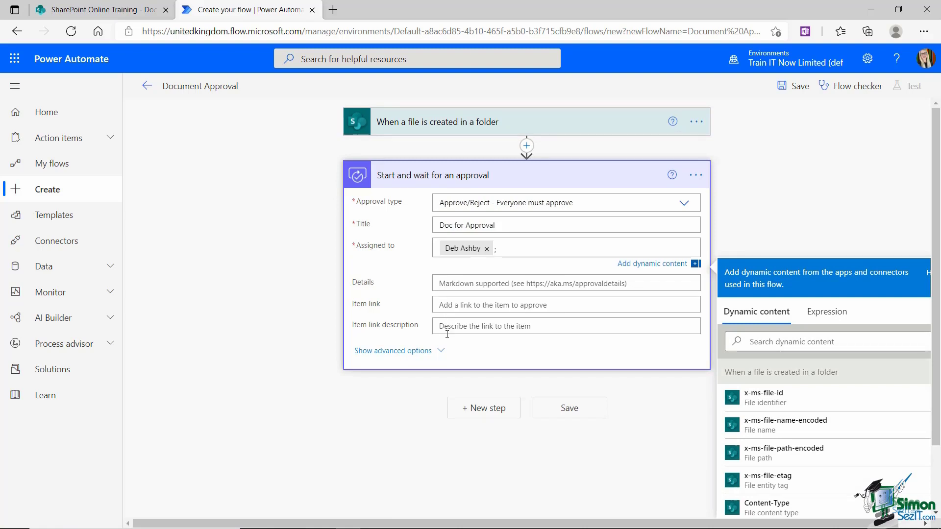
Step: Save the Document Approval flow and bring up its Test Flow options
{"action": "left_click", "coordinate": [575, 412]}
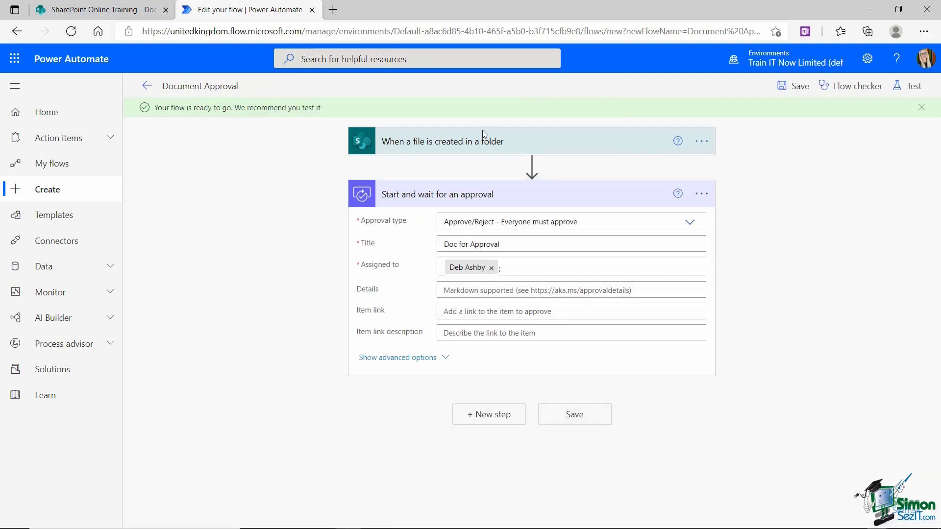
{"action": "mouse_move", "coordinate": [486, 157]}
{"action": "left_click", "coordinate": [574, 416]}
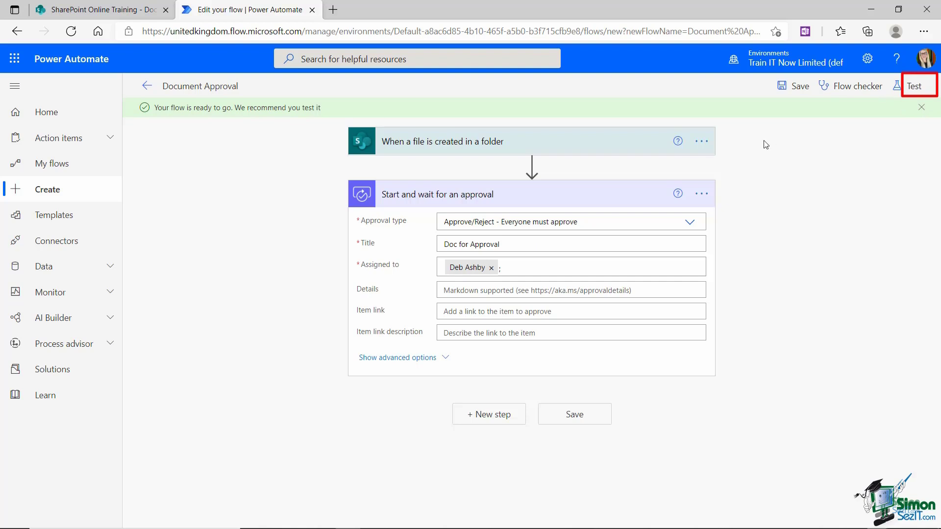
{"action": "left_click", "coordinate": [913, 87]}
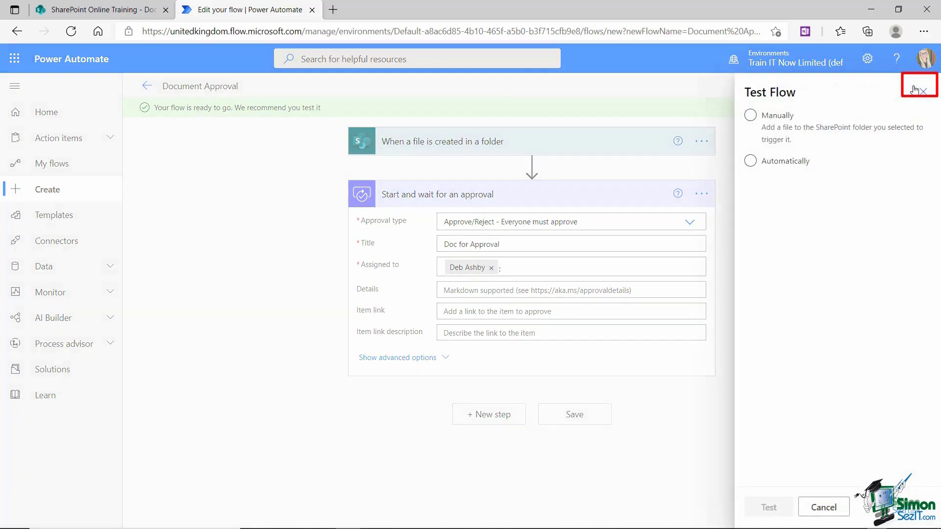
Step: Choose the Manually test option and start the test run
{"action": "left_click", "coordinate": [774, 118]}
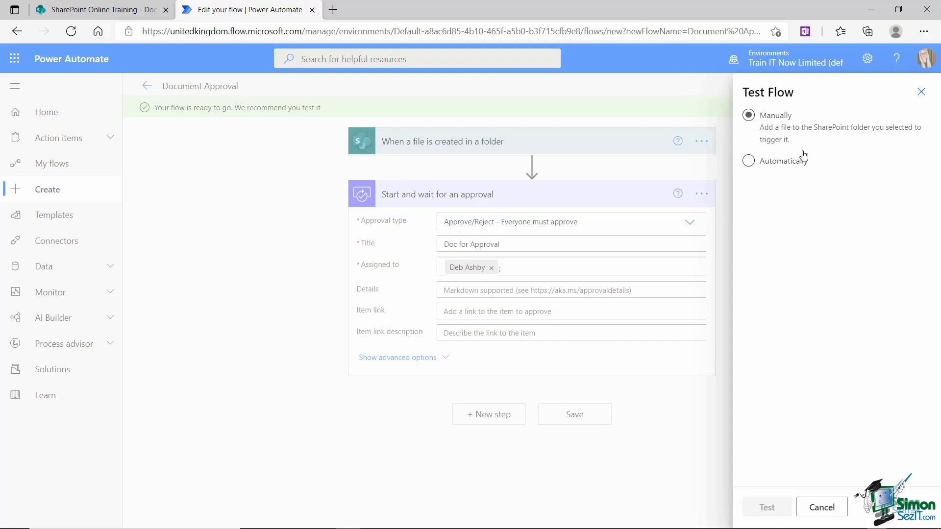
{"action": "left_click", "coordinate": [779, 166]}
{"action": "left_click", "coordinate": [749, 115]}
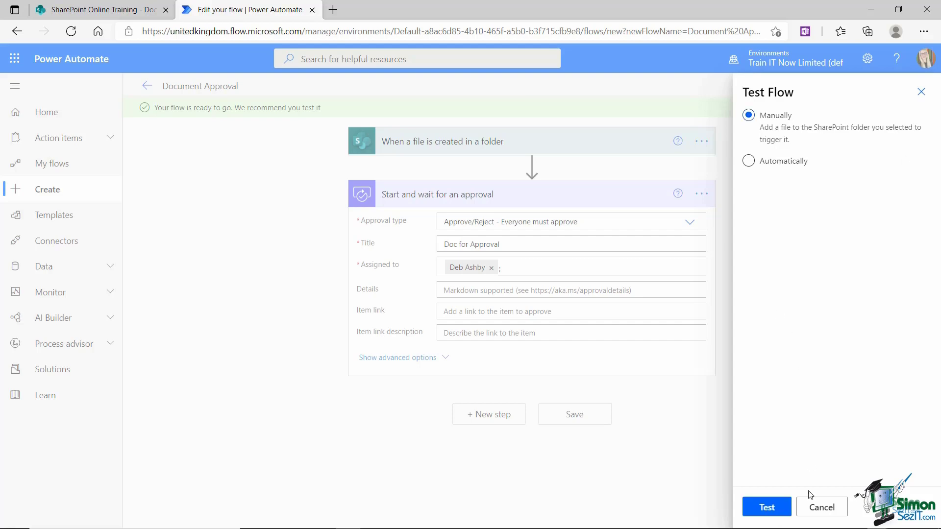
{"action": "left_click", "coordinate": [767, 507]}
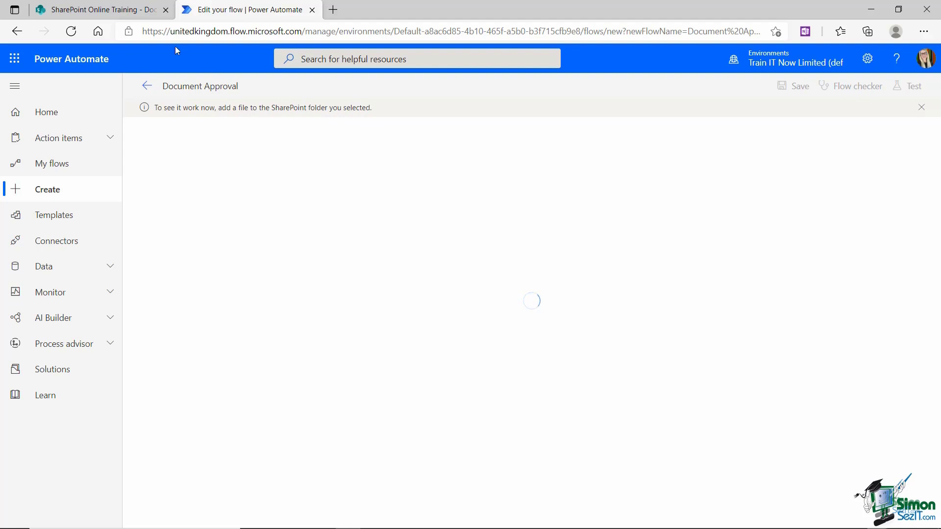
Step: Create a new Word document in the SharePoint Documents library
{"action": "left_click", "coordinate": [98, 10]}
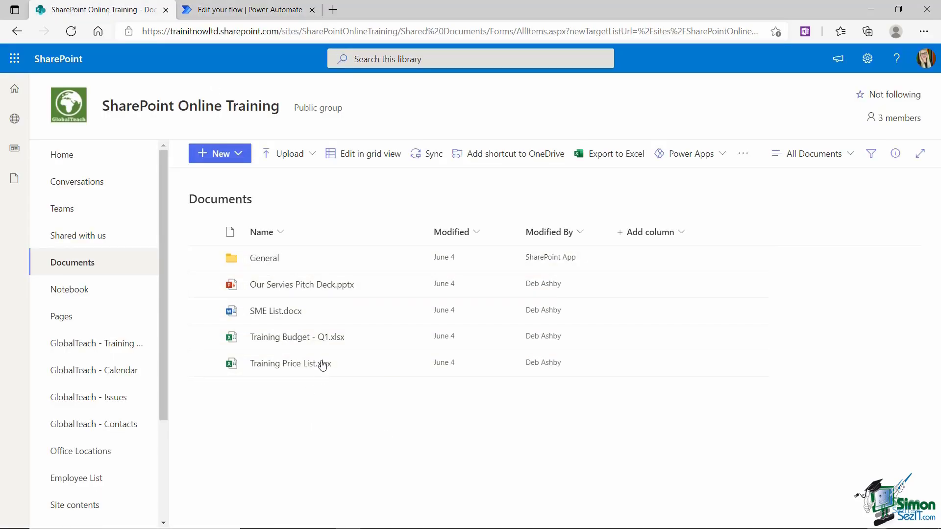
{"action": "left_click", "coordinate": [238, 154]}
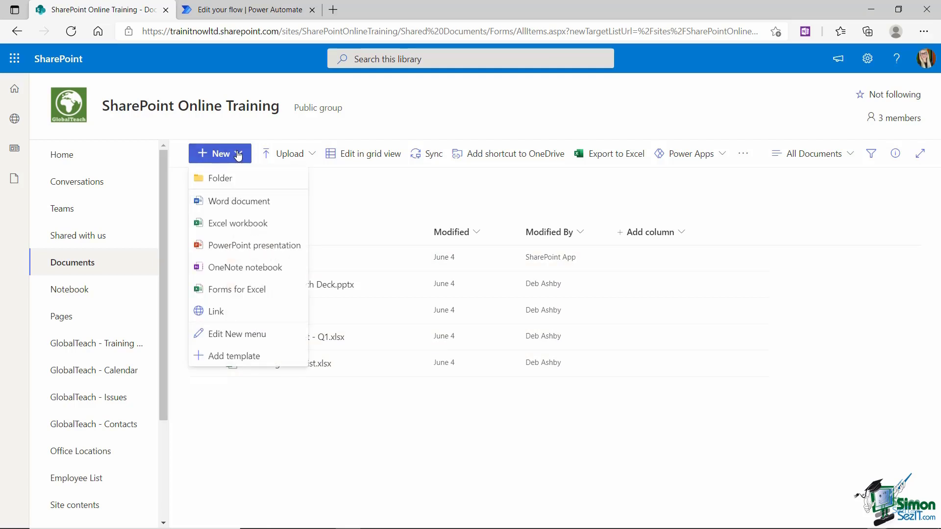
{"action": "left_click", "coordinate": [231, 207]}
Step: Write 'Hello World!!' in Document.docx and close it to return to the library
{"action": "type", "text": "H"}
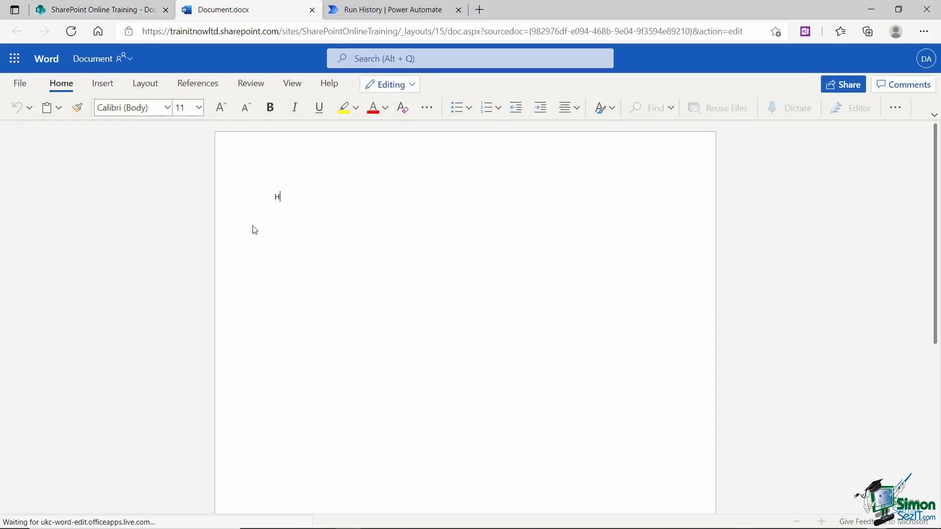
{"action": "type", "text": "ello World!!"}
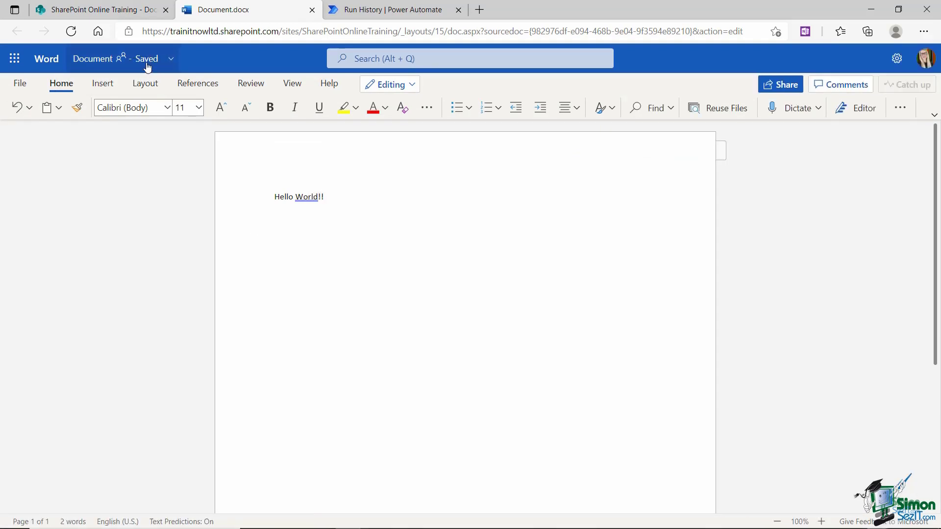
{"action": "left_click", "coordinate": [311, 9]}
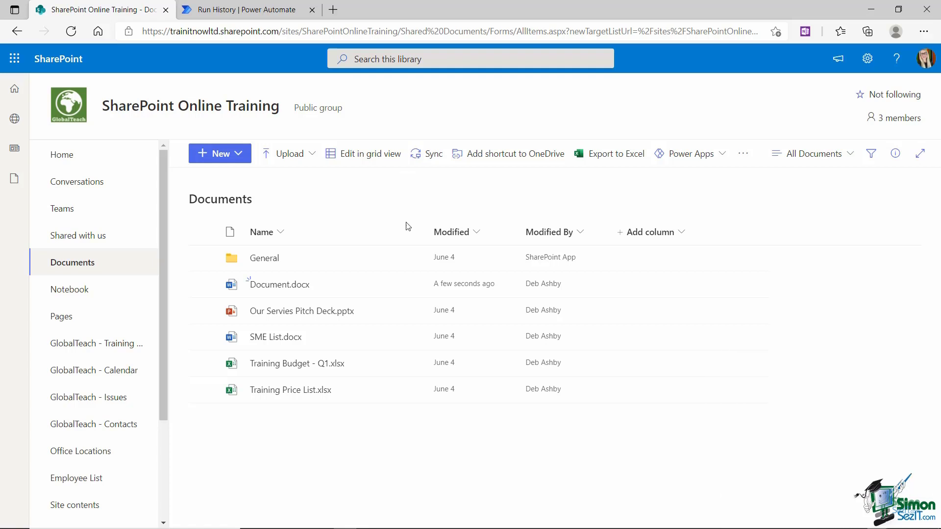
Step: In Outlook, approve the Doc for Approval email request with the comment 'Approved!'
{"action": "left_click", "coordinate": [507, 520]}
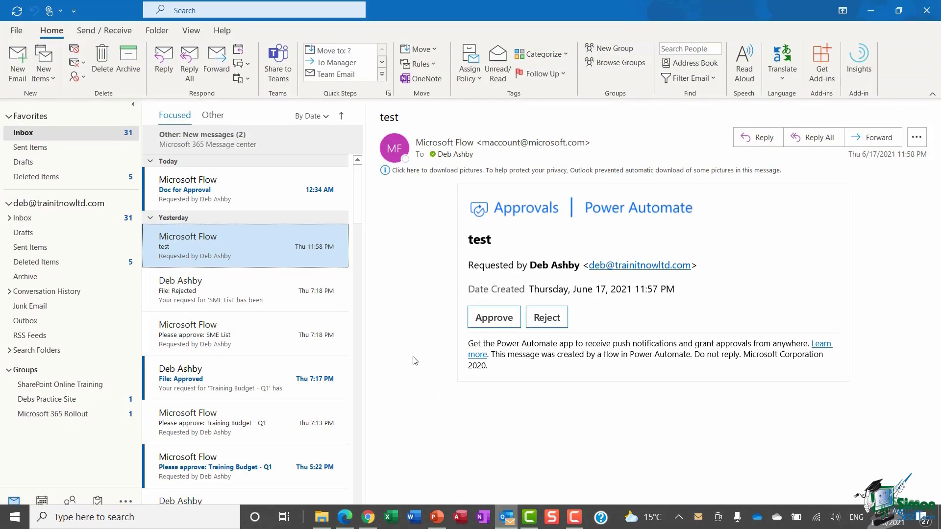
{"action": "left_click", "coordinate": [216, 190]}
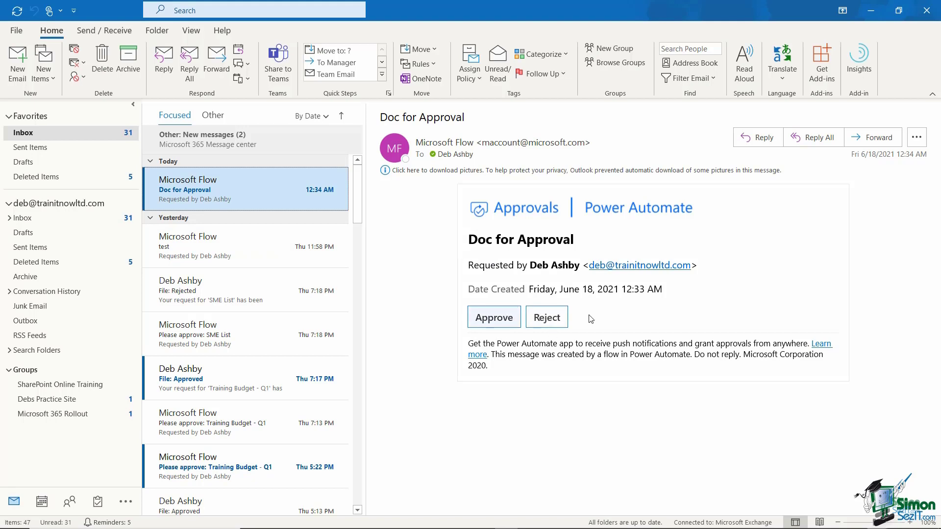
{"action": "left_click", "coordinate": [504, 322]}
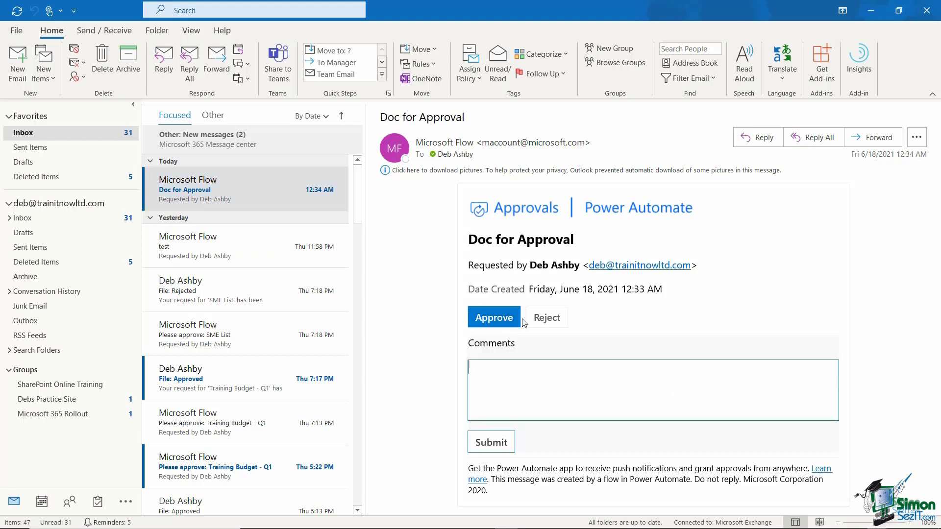
{"action": "type", "text": "Approved!"}
{"action": "left_click", "coordinate": [508, 449]}
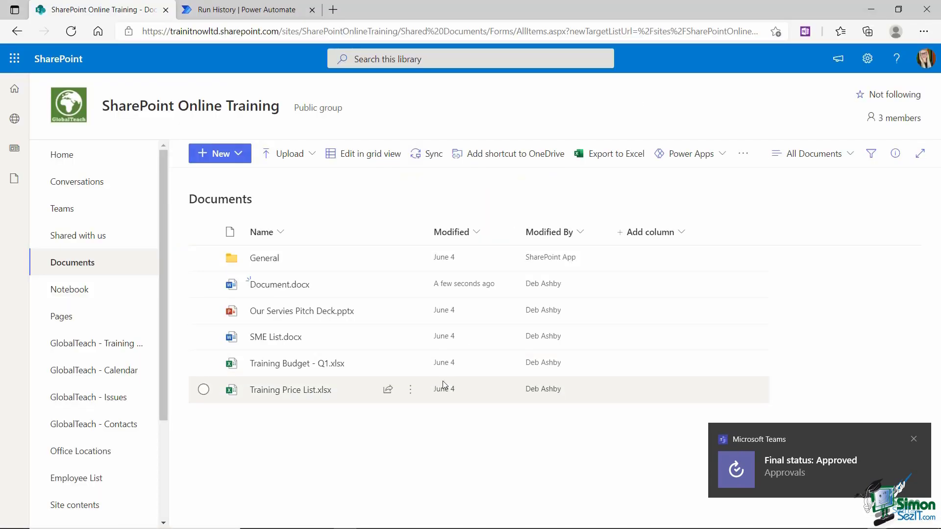
Step: Switch to the Run History browser tab to check the Document Approval run
{"action": "key", "text": "ctrl+Tab"}
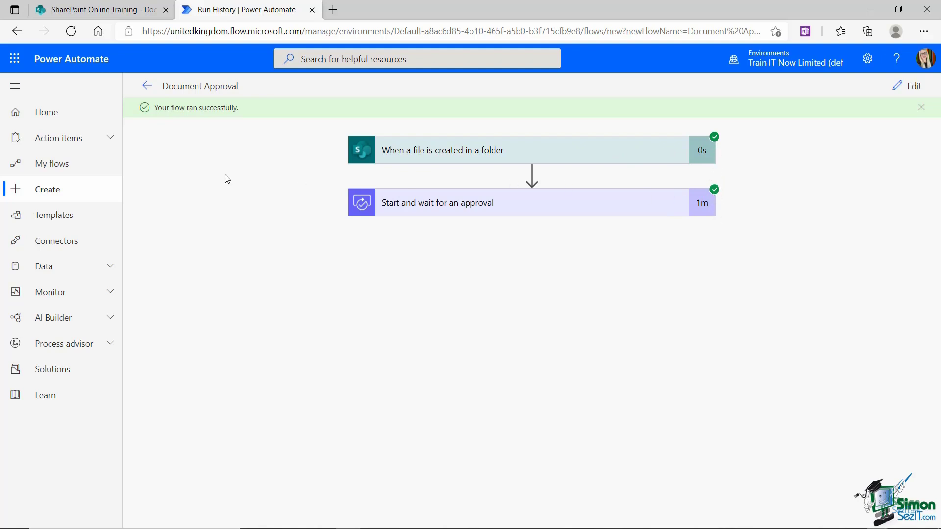
Step: From My flows, open the Document Approval flow's 6/18/2021 12:33:27 AM run details
{"action": "left_click", "coordinate": [52, 167]}
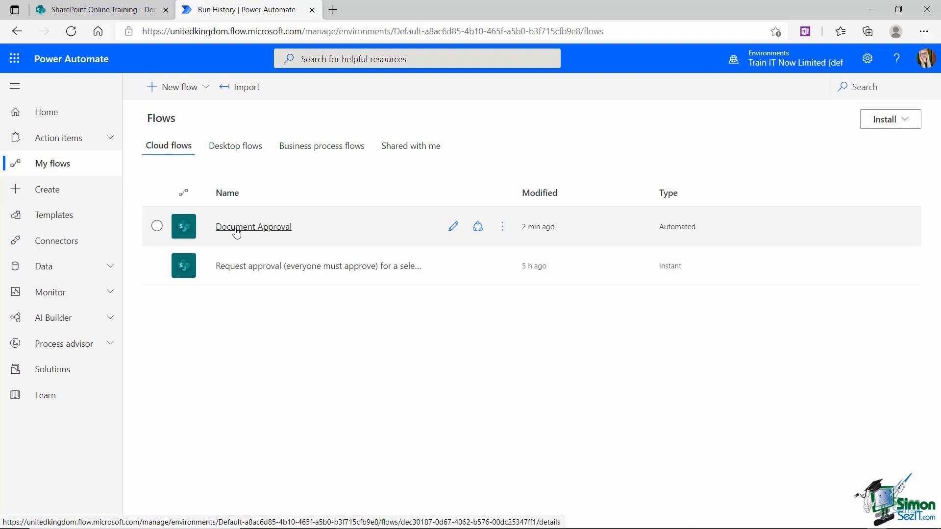
{"action": "left_click", "coordinate": [270, 234]}
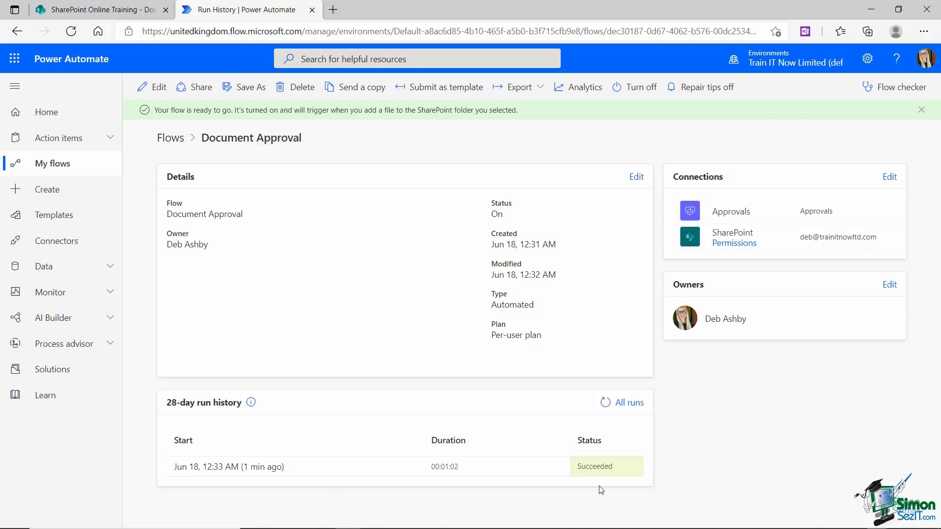
{"action": "left_click", "coordinate": [240, 469]}
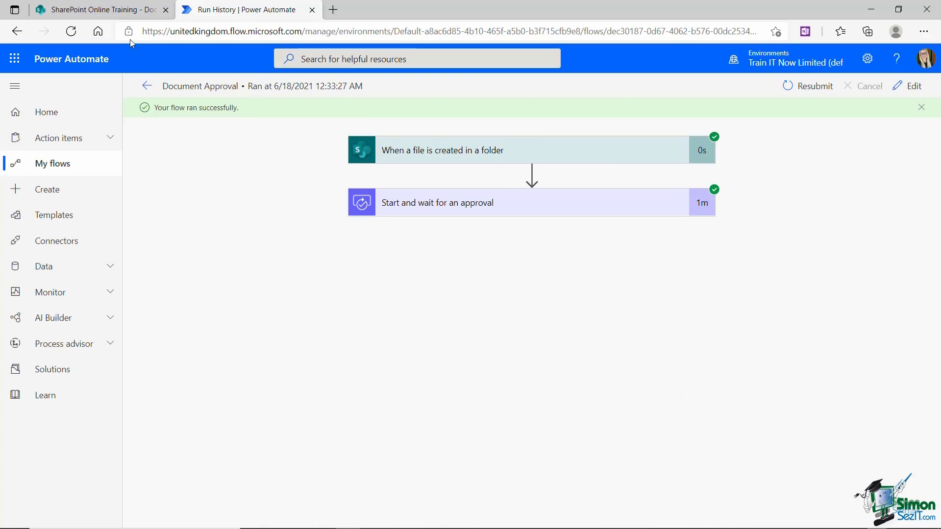
Step: Go back to the SharePoint document library tab to review it
{"action": "left_click", "coordinate": [98, 10]}
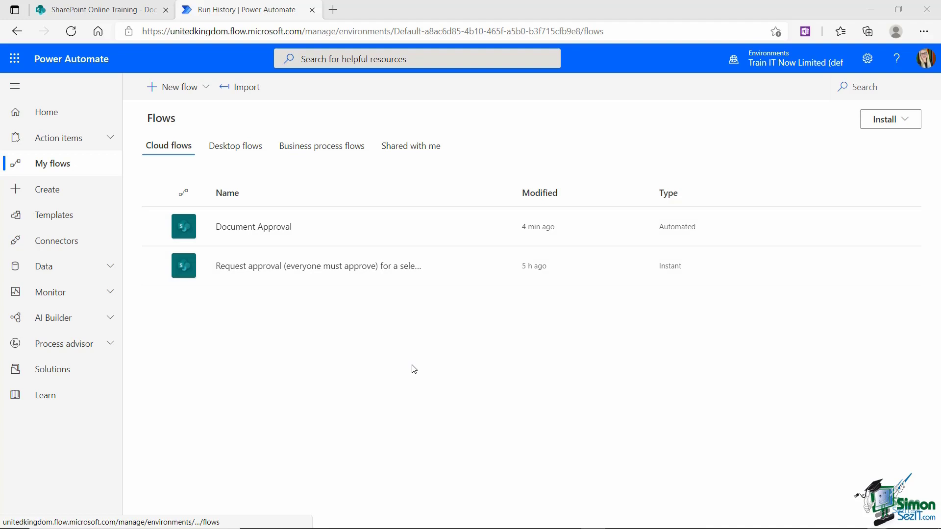
Step: Create automated cloud flow 'Post a Tweet' using the YouTube 'When I upload a video' trigger
{"action": "left_click", "coordinate": [55, 191]}
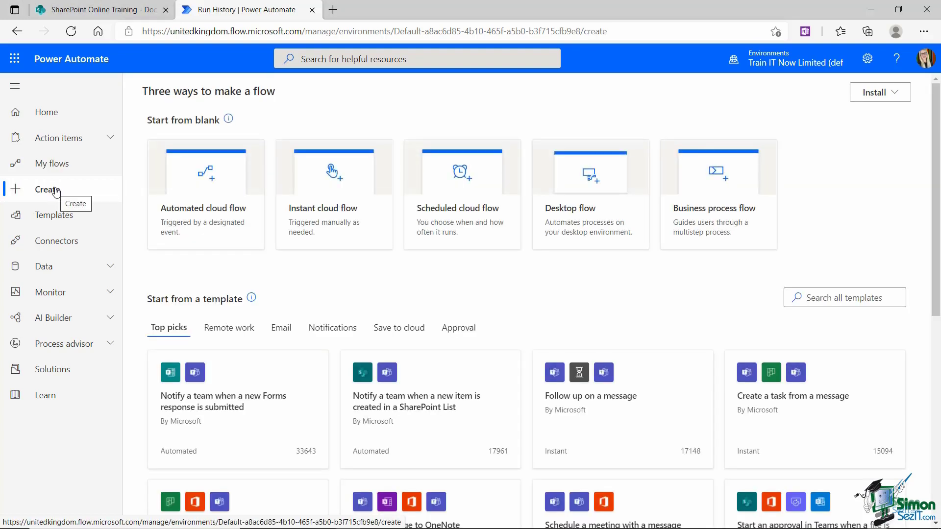
{"action": "left_click", "coordinate": [208, 214]}
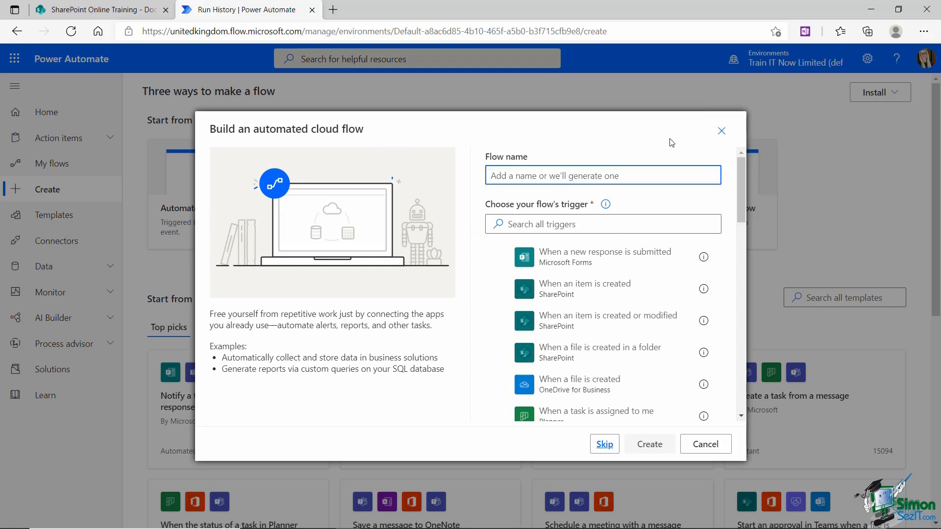
{"action": "type", "text": "Post "}
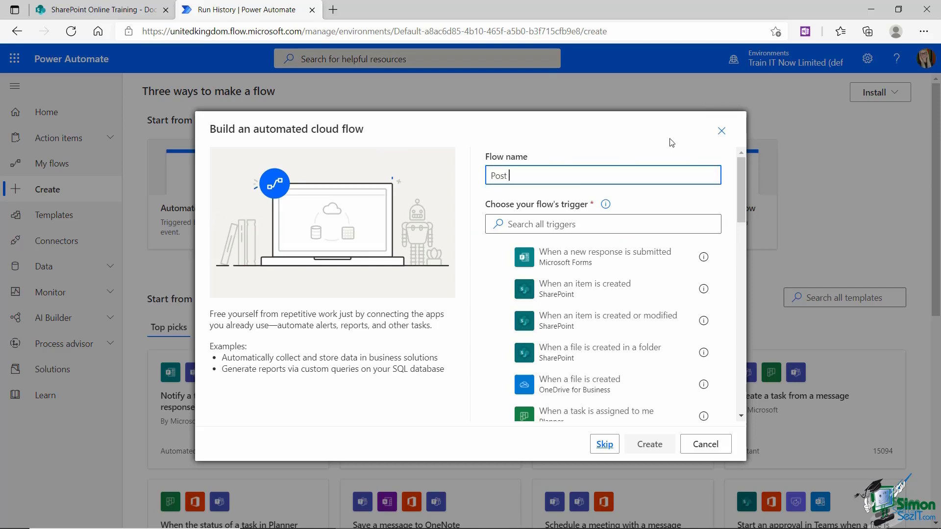
{"action": "type", "text": "a Tweet"}
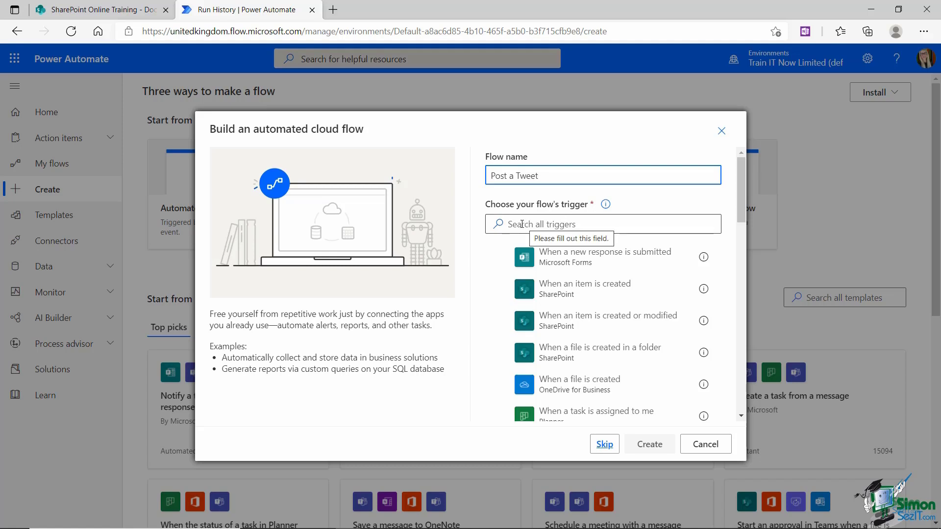
{"action": "left_click", "coordinate": [565, 221]}
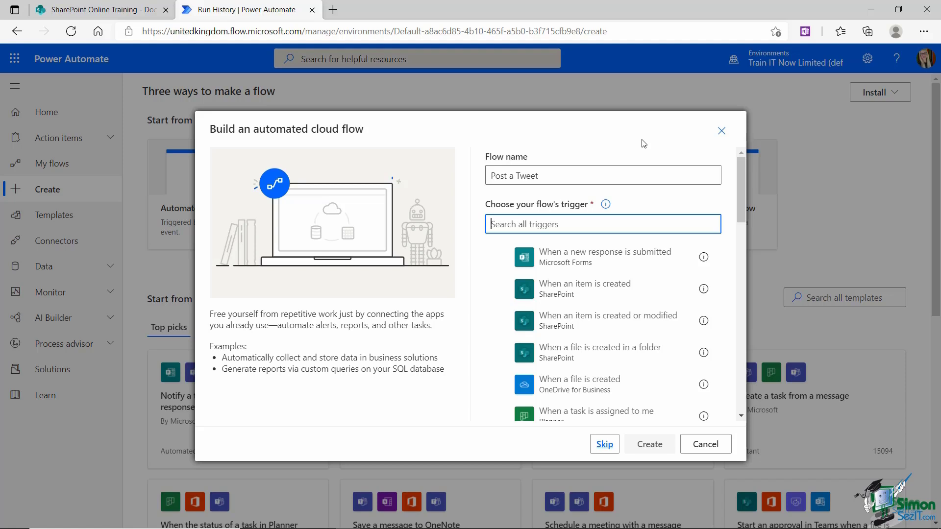
{"action": "type", "text": "youtube"}
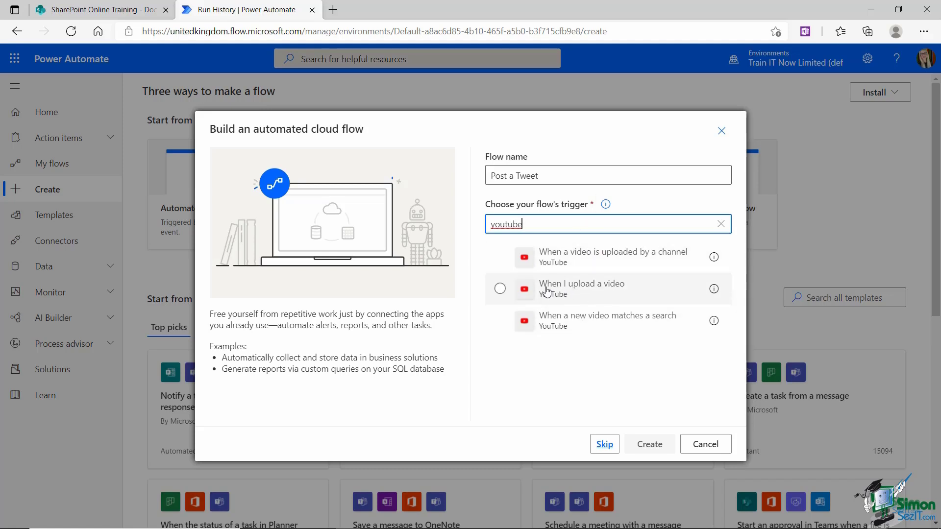
{"action": "left_click", "coordinate": [610, 294]}
{"action": "left_click", "coordinate": [650, 445]}
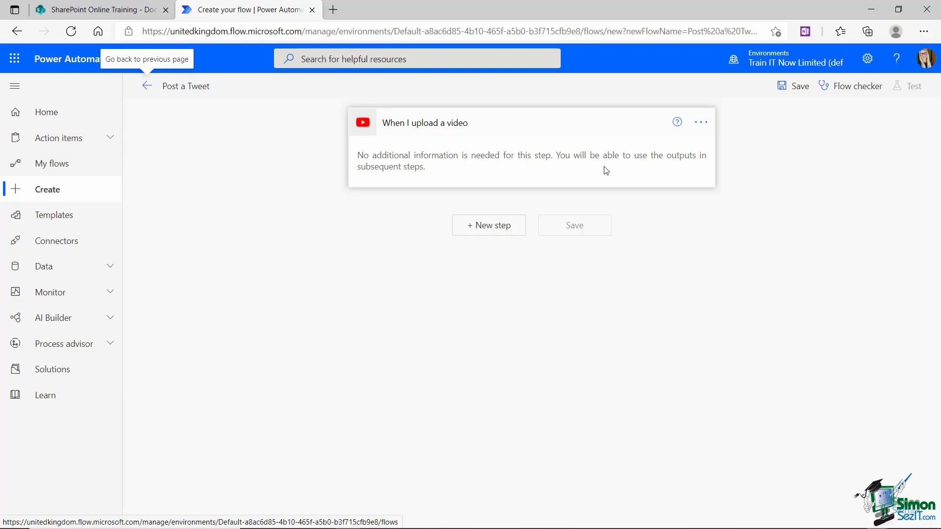
Step: Add the Twitter 'Post a tweet' action as a new step below the upload trigger
{"action": "left_click", "coordinate": [495, 227]}
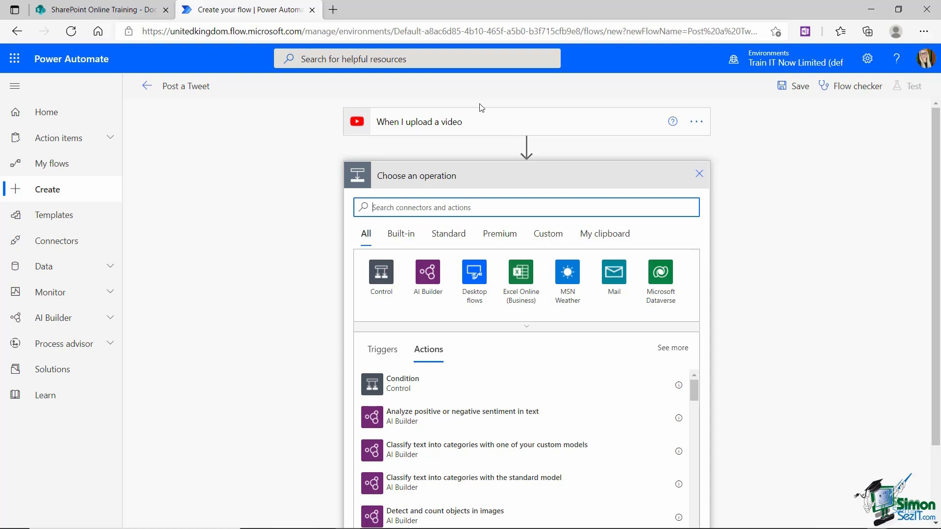
{"action": "left_click", "coordinate": [384, 211]}
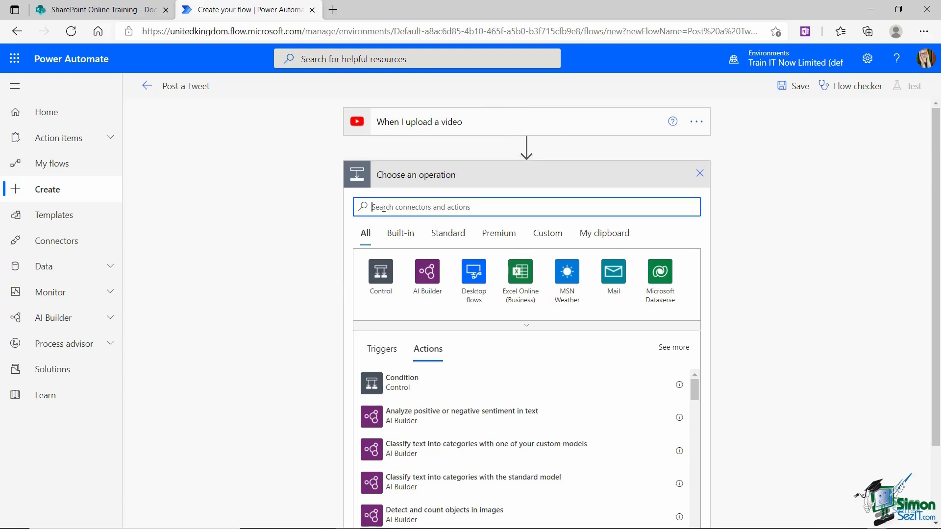
{"action": "type", "text": "twitter"}
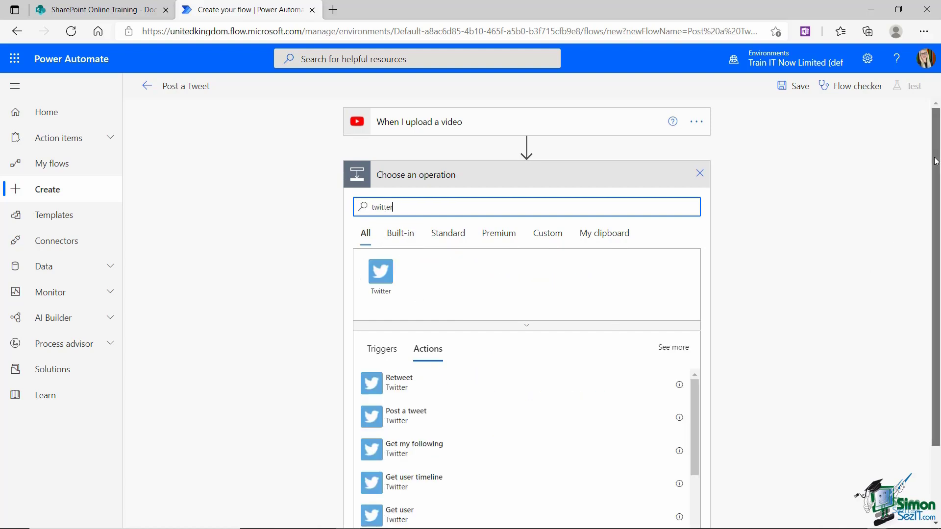
{"action": "left_click_drag", "start_coordinate": [936, 162], "coordinate": [937, 243]}
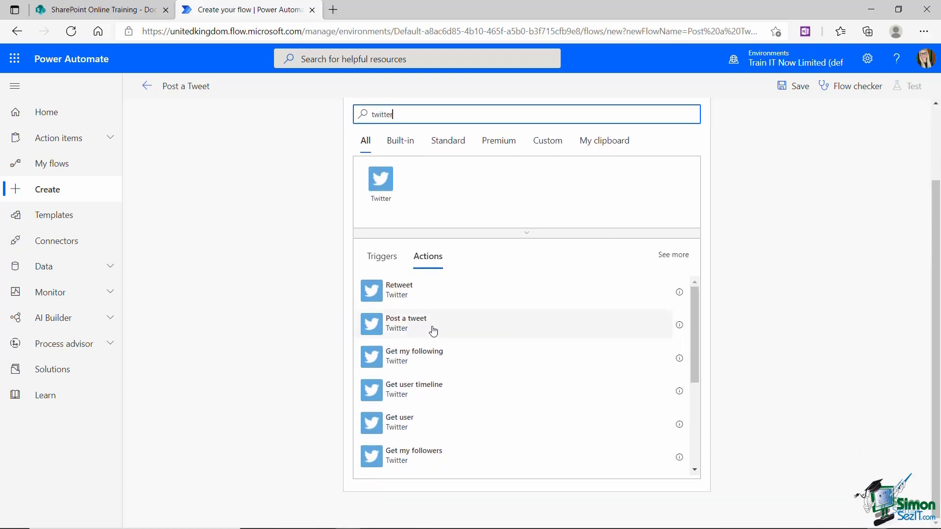
{"action": "left_click", "coordinate": [402, 323]}
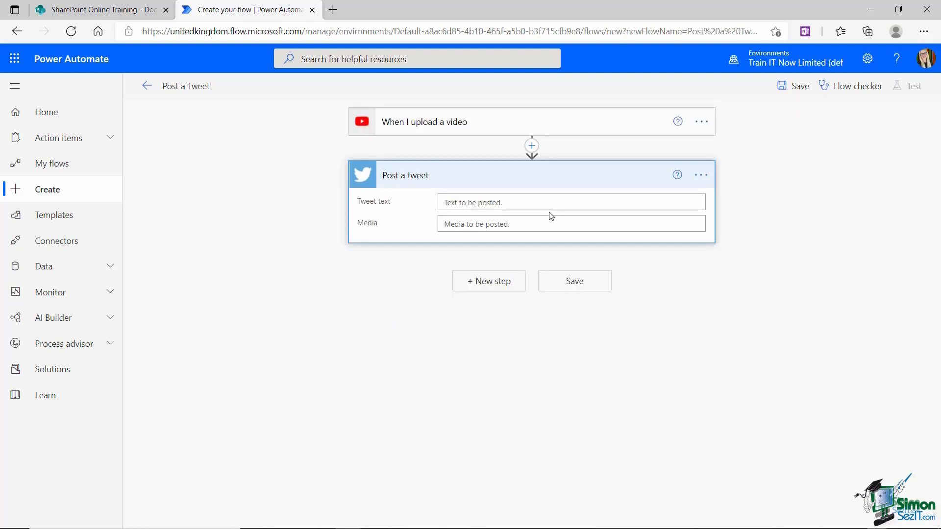
Step: Set tweet text 'Check out my new video!', Media to Video Web Link, and save
{"action": "left_click", "coordinate": [451, 203]}
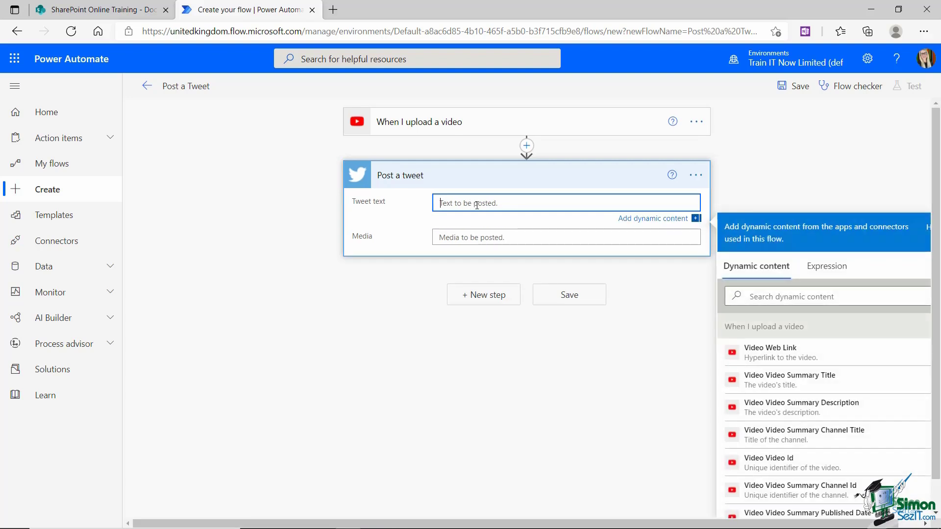
{"action": "type", "text": "Check out my new vi"}
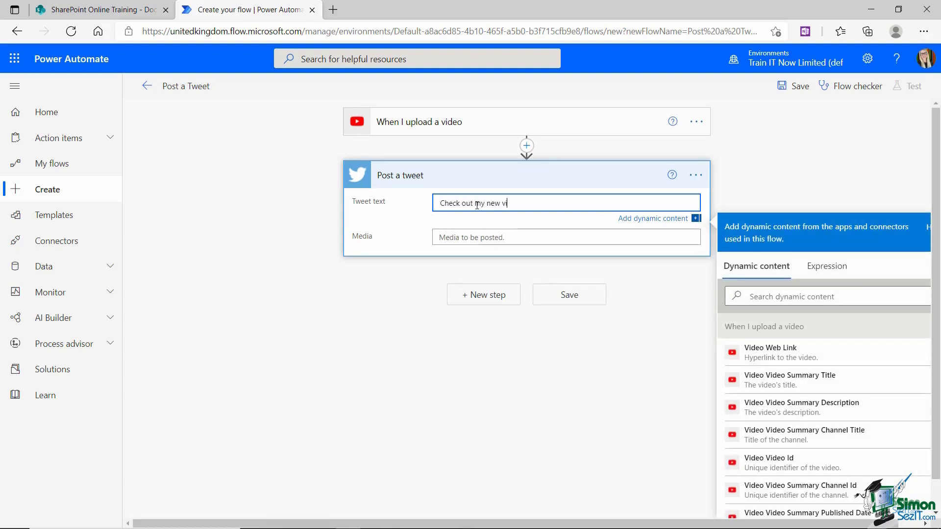
{"action": "type", "text": "deo!"}
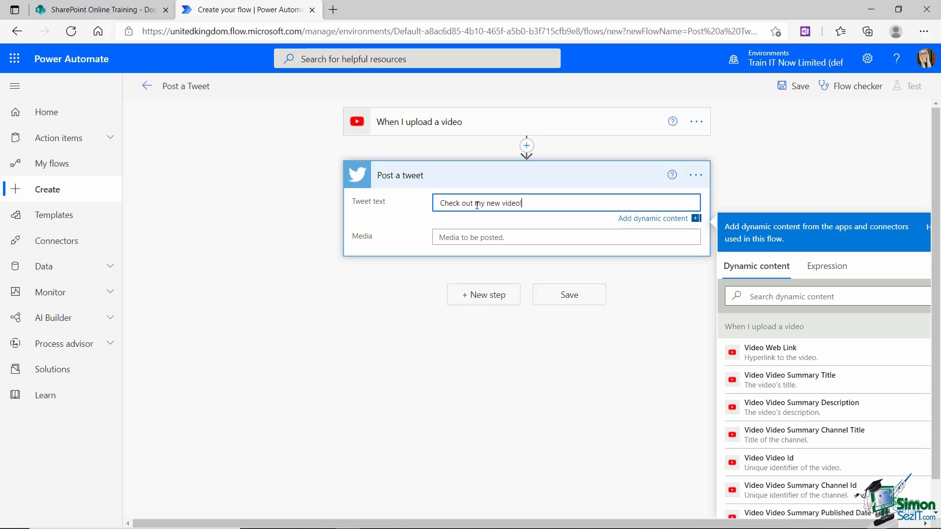
{"action": "left_click", "coordinate": [455, 237]}
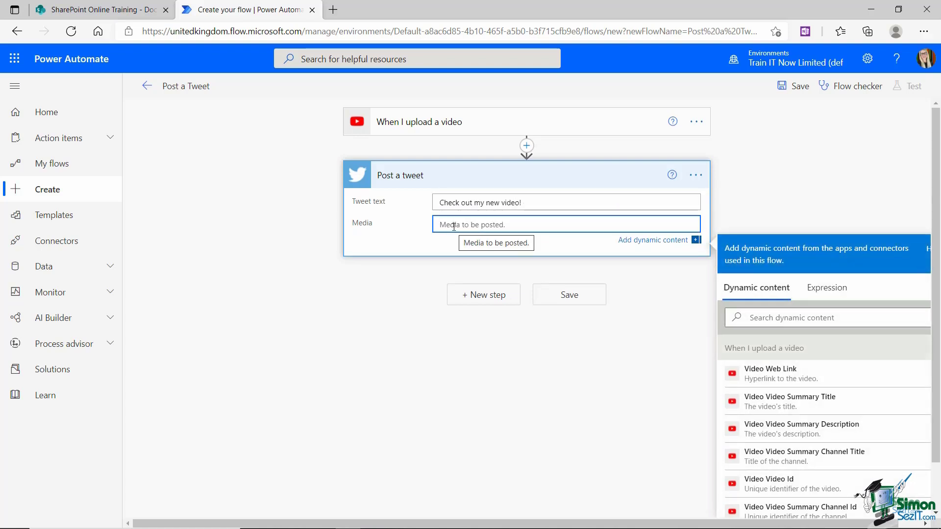
{"action": "left_click", "coordinate": [764, 379]}
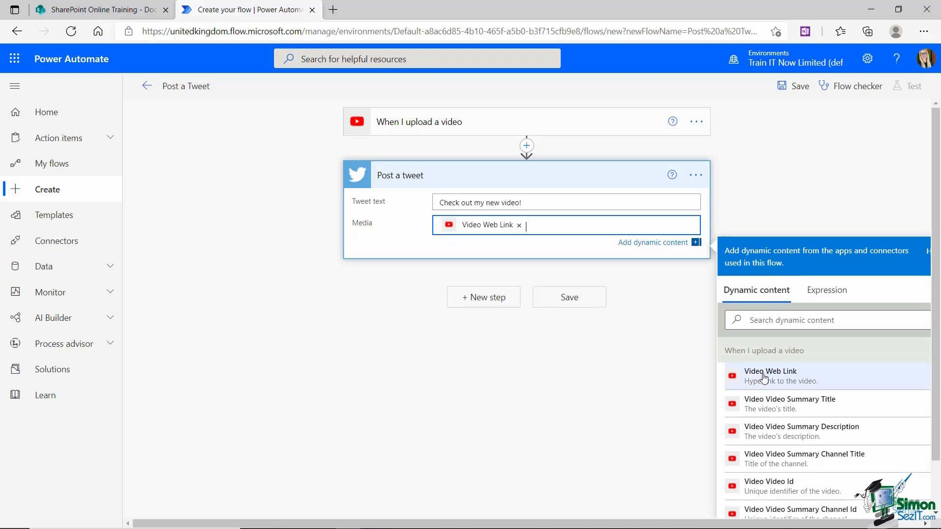
{"action": "left_click", "coordinate": [569, 300]}
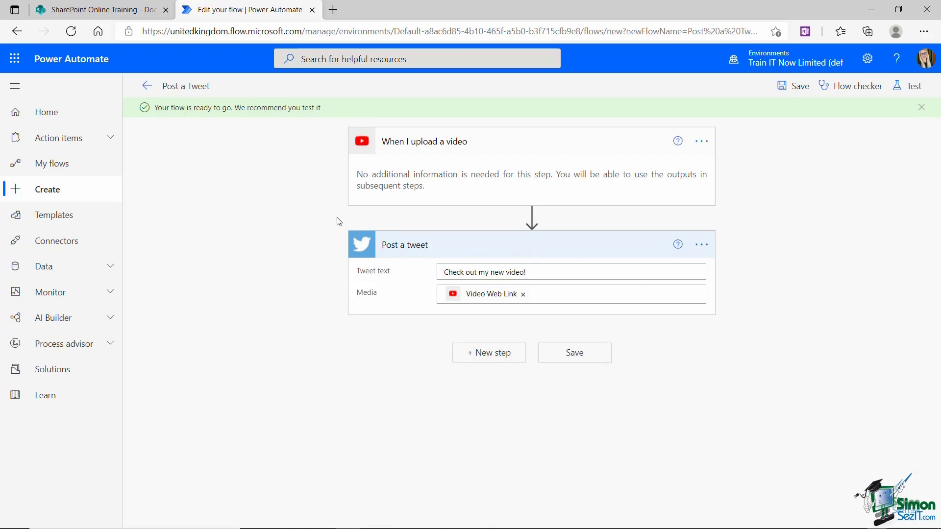
Step: Return to My flows to see Post a Tweet listed above Document Approval
{"action": "left_click", "coordinate": [53, 166]}
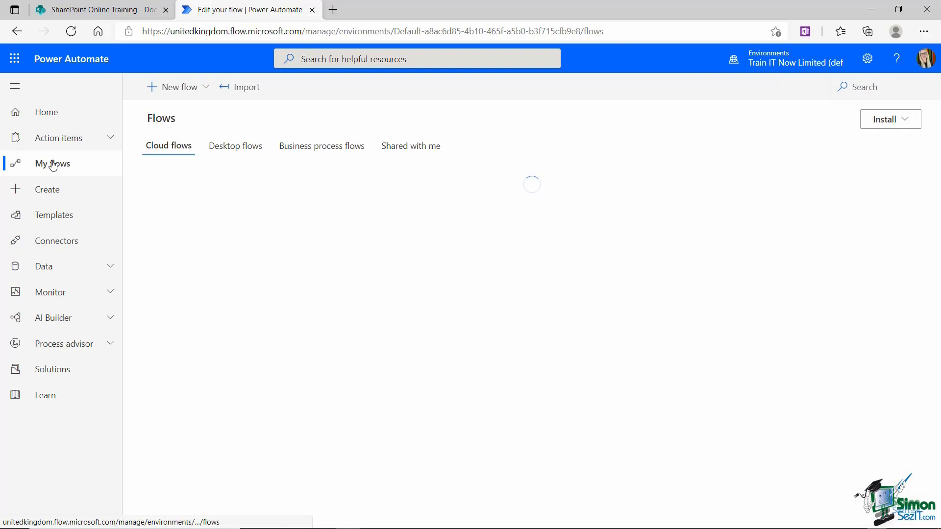